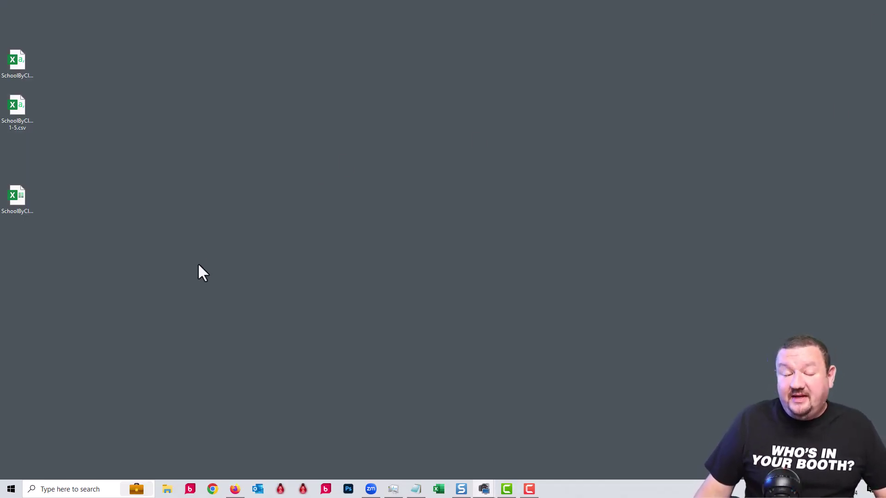
Open SchoolByClassGrade.xlsx and review cells A1–F1 across columns A through F.
{"action": "left_click", "coordinate": [23, 197]}
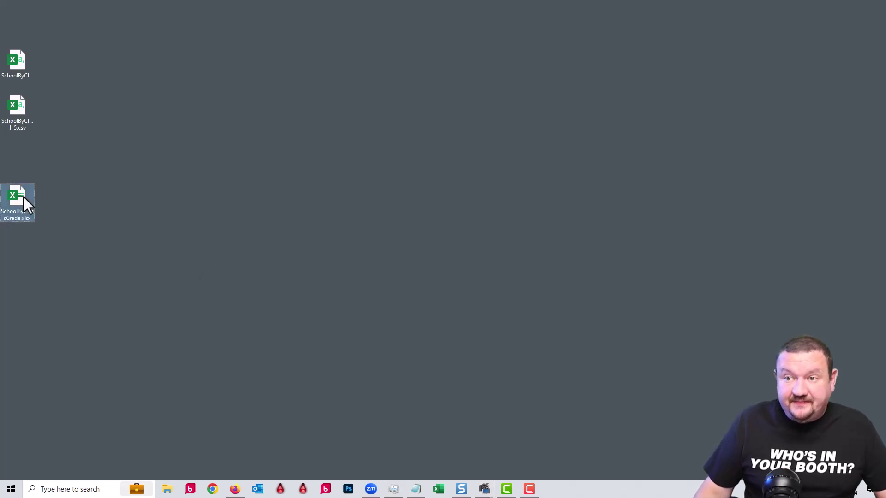
{"action": "double_click", "coordinate": [23, 197]}
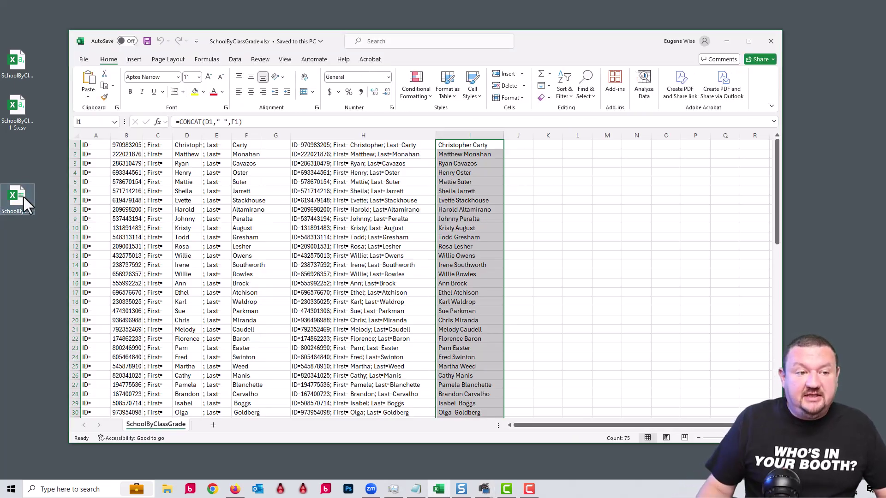
{"action": "left_click", "coordinate": [85, 145]}
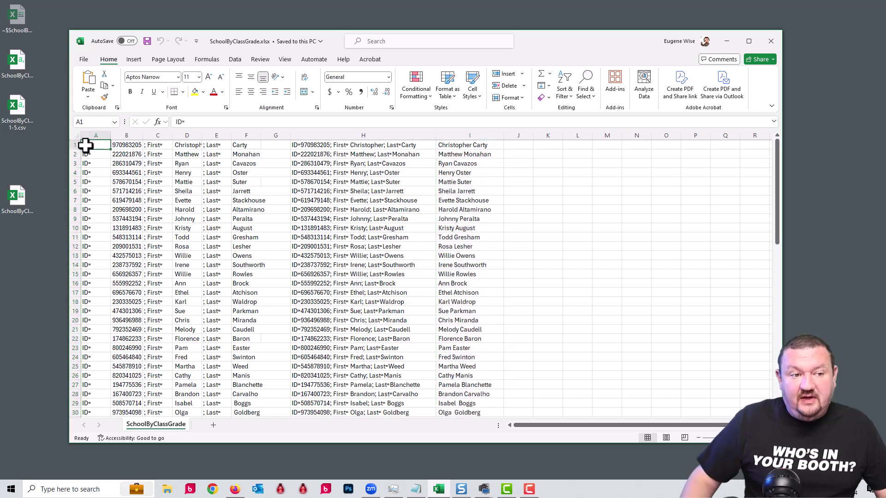
{"action": "left_click", "coordinate": [122, 146]}
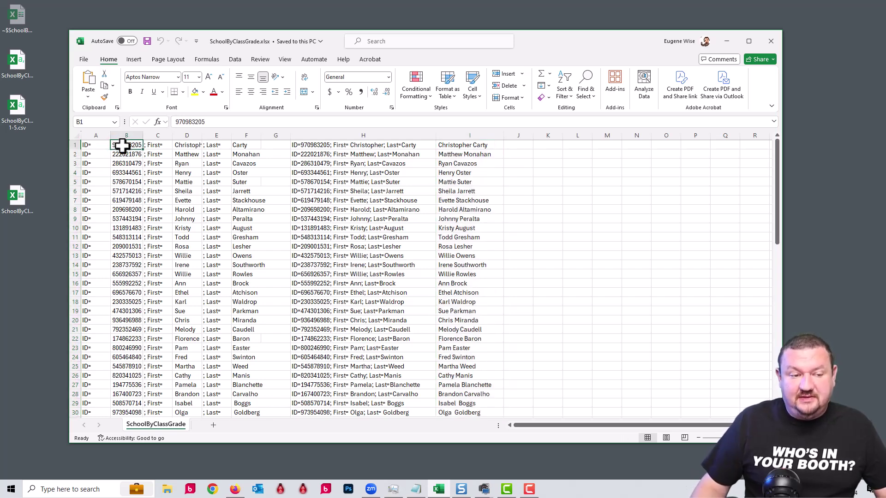
{"action": "left_click", "coordinate": [160, 146]}
{"action": "left_click", "coordinate": [220, 146]}
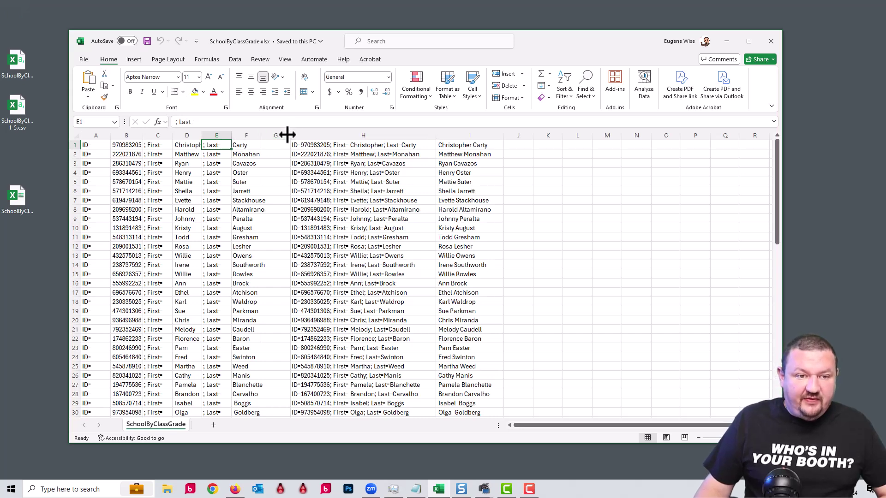
{"action": "left_click", "coordinate": [249, 133]}
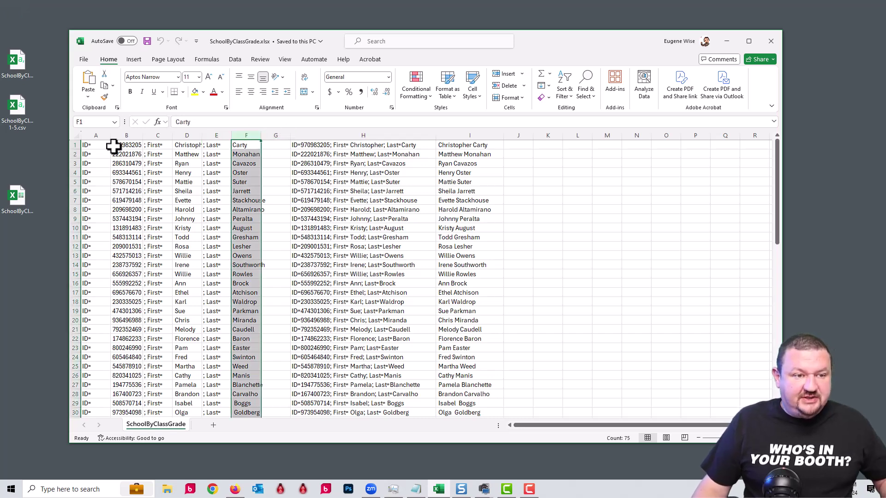
{"action": "left_click", "coordinate": [93, 133], "text": "shift"}
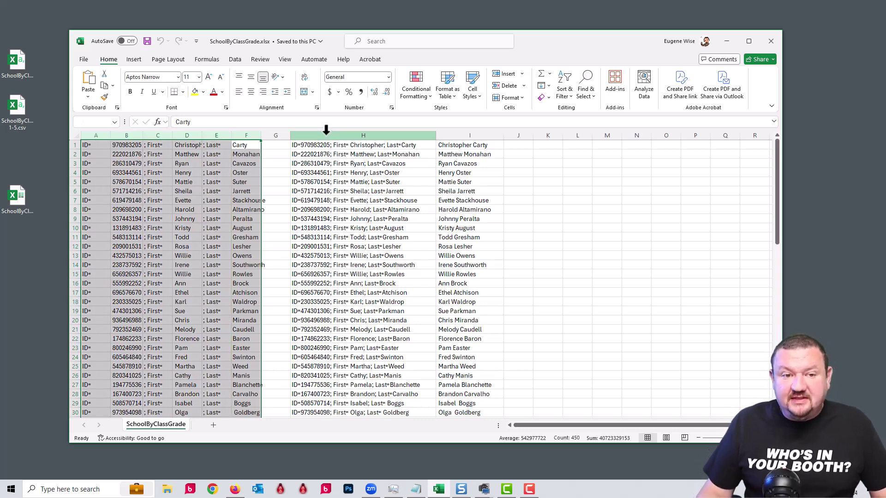
Inspect the CONCAT formulas in H1 and I1 without changing them.
{"action": "left_click", "coordinate": [312, 135]}
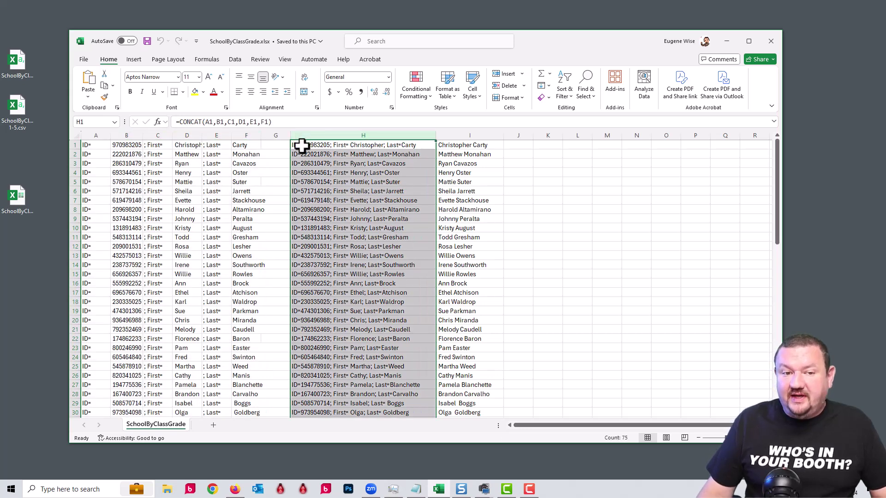
{"action": "left_click", "coordinate": [313, 145]}
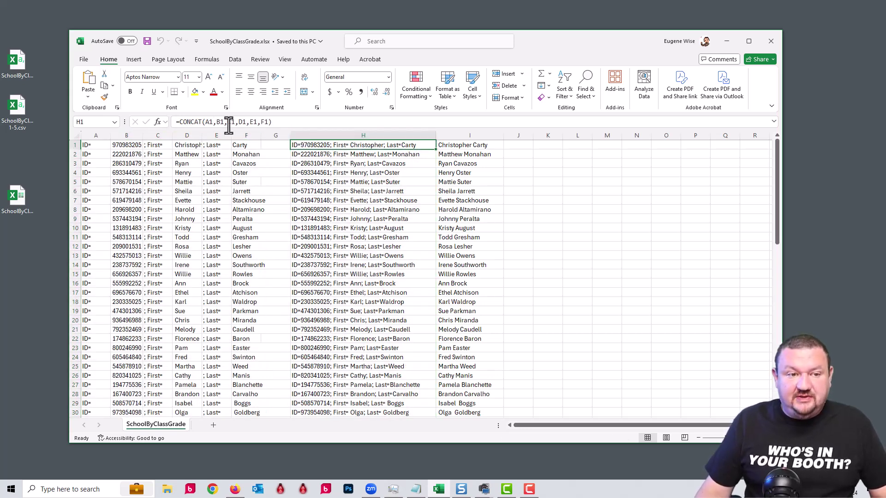
{"action": "left_click_drag", "start_coordinate": [175, 122], "coordinate": [291, 122]}
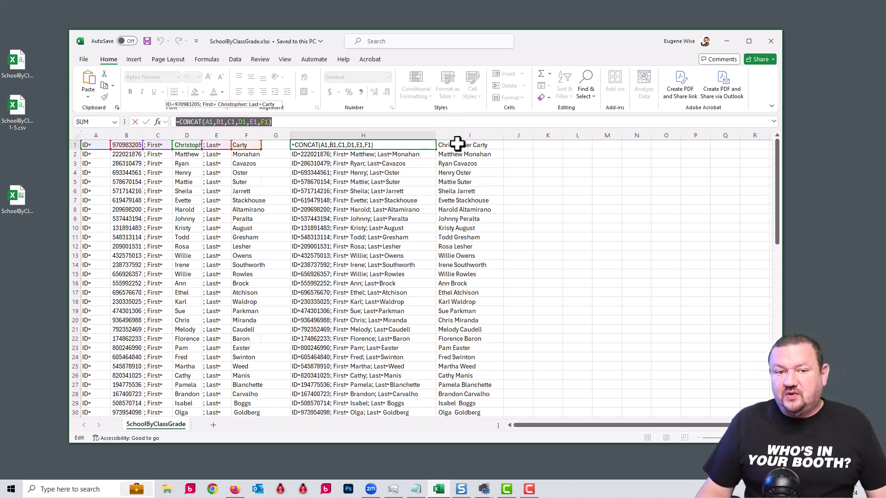
{"action": "type", "text": "="}
{"action": "left_click", "coordinate": [457, 144]}
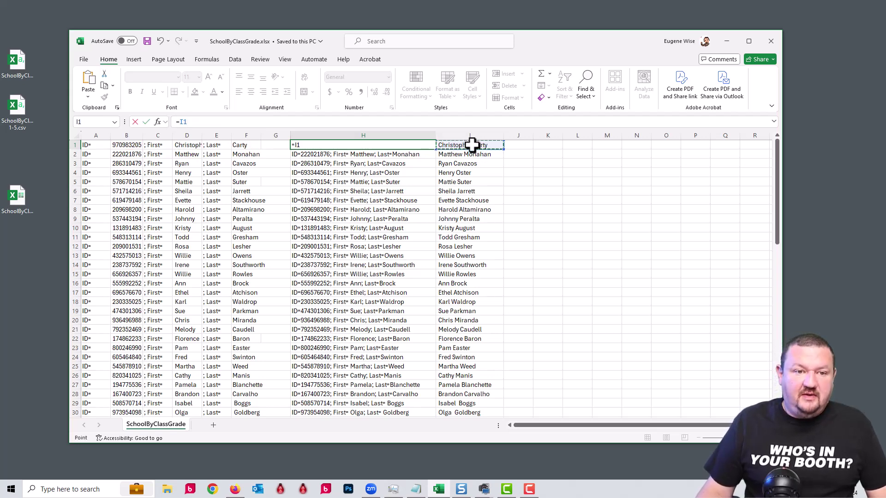
{"action": "key", "text": "Escape"}
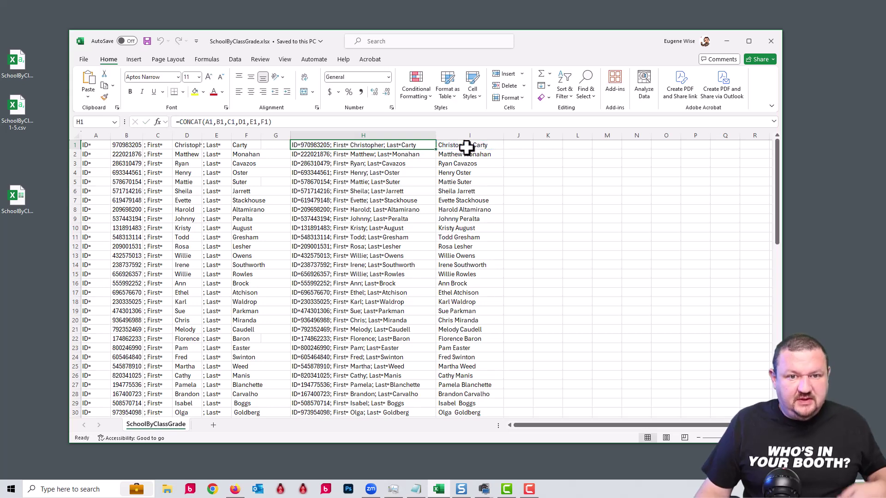
{"action": "left_click", "coordinate": [467, 146]}
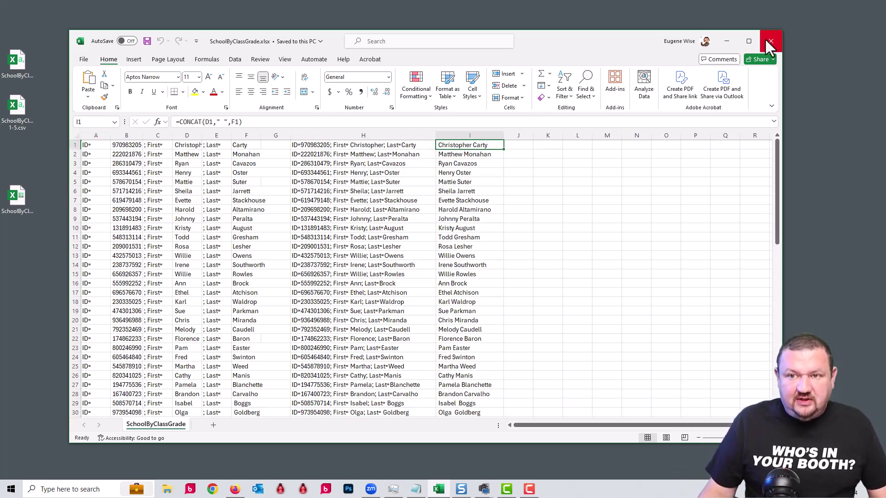
Close the workbook, open SchoolByClassGrade-Bartend.csv and autofit column A.
{"action": "left_click", "coordinate": [777, 37]}
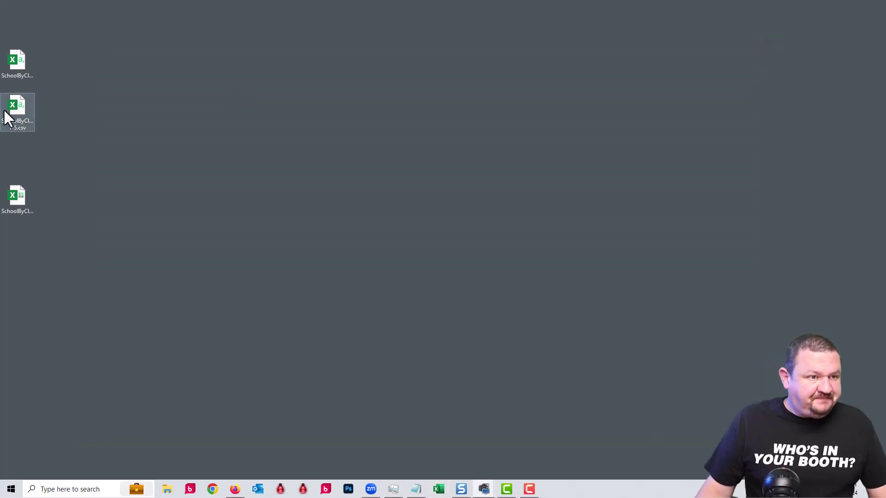
{"action": "double_click", "coordinate": [20, 62]}
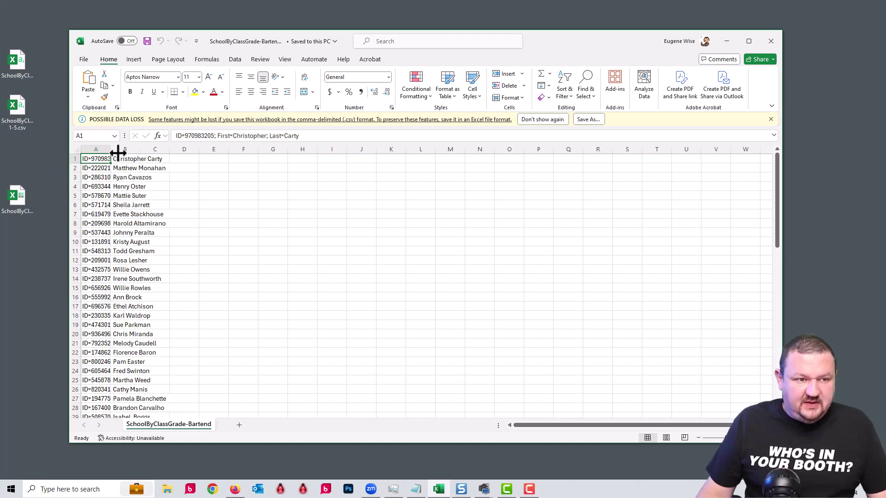
{"action": "double_click", "coordinate": [111, 149]}
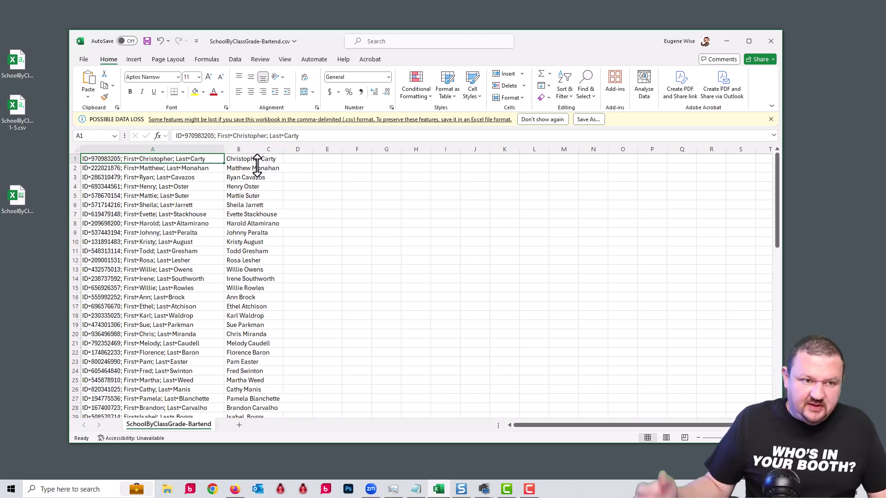
Review the combined ID and full-name columns, then close the CSV without saving.
{"action": "left_click", "coordinate": [144, 149]}
{"action": "left_click", "coordinate": [247, 149]}
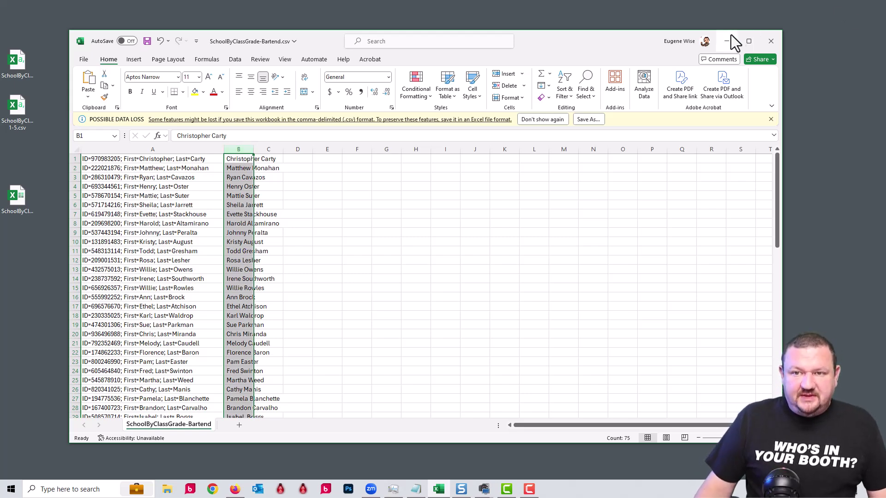
{"action": "left_click", "coordinate": [770, 40]}
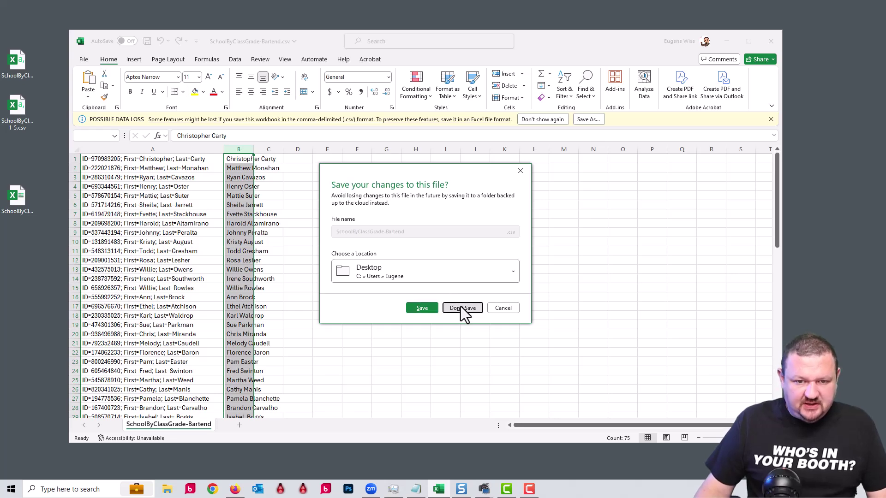
{"action": "left_click", "coordinate": [462, 308]}
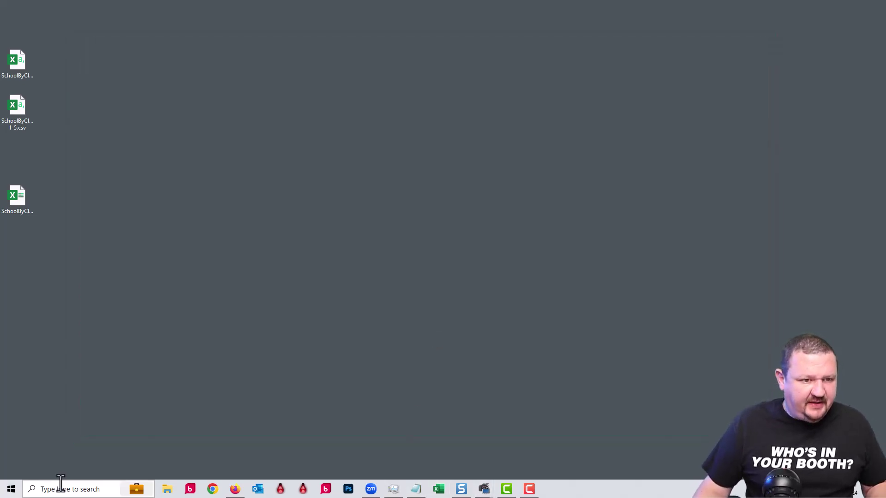
Launch BarTender Designer from the Start menu search.
{"action": "key", "text": "super"}
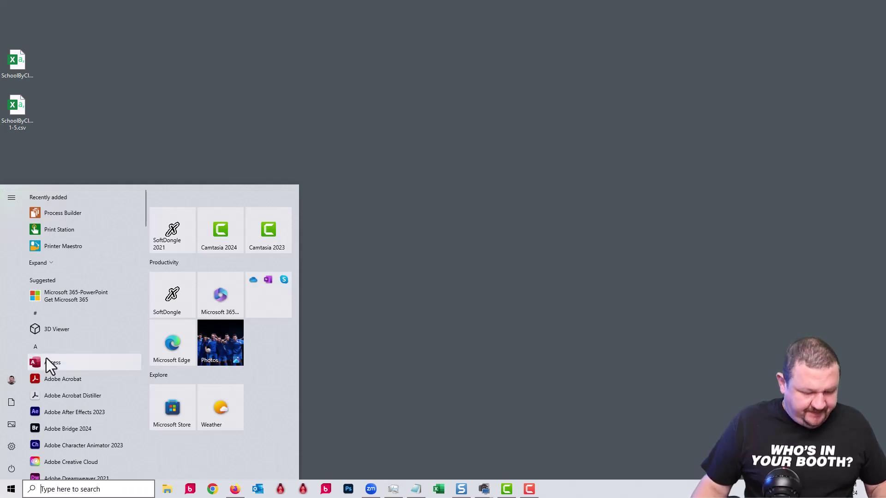
{"action": "type", "text": "bar"}
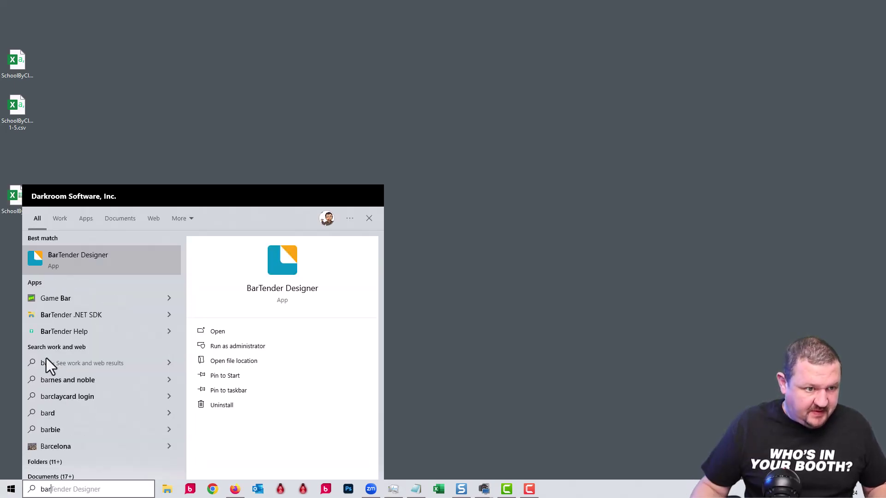
{"action": "left_click", "coordinate": [118, 263]}
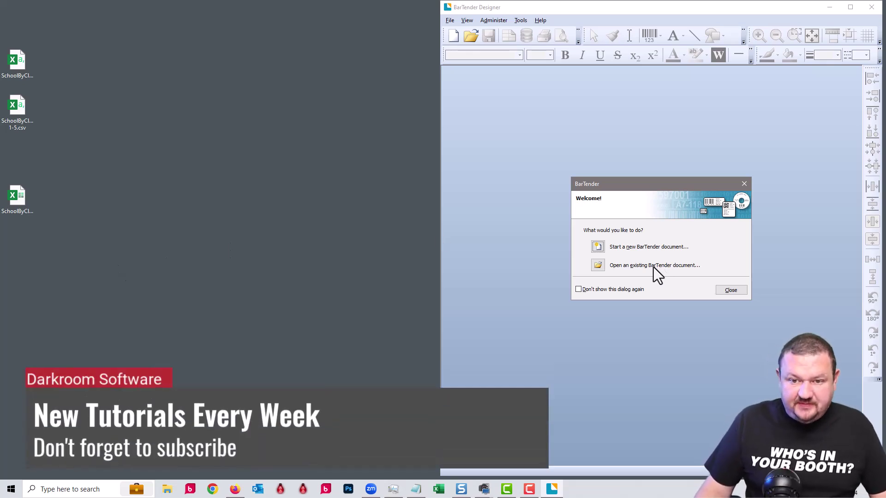
Start a new blank document, keeping the DYMO printer and custom stock settings.
{"action": "left_click", "coordinate": [598, 247]}
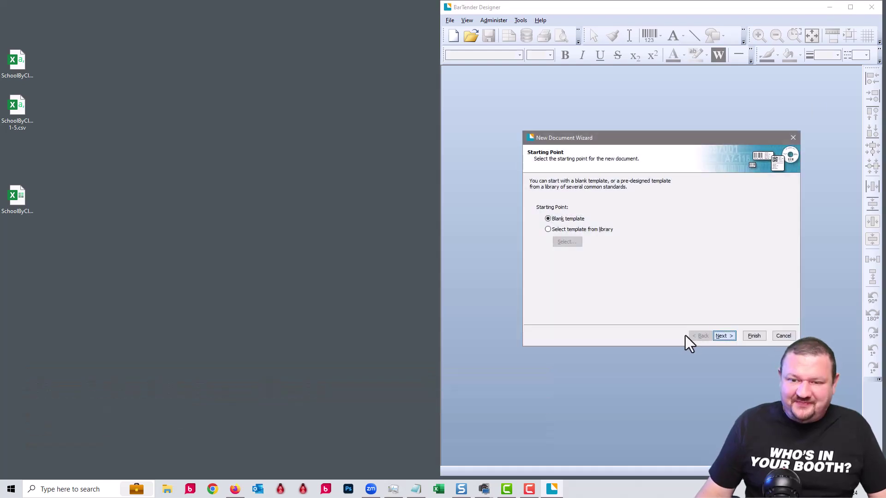
{"action": "left_click", "coordinate": [733, 338]}
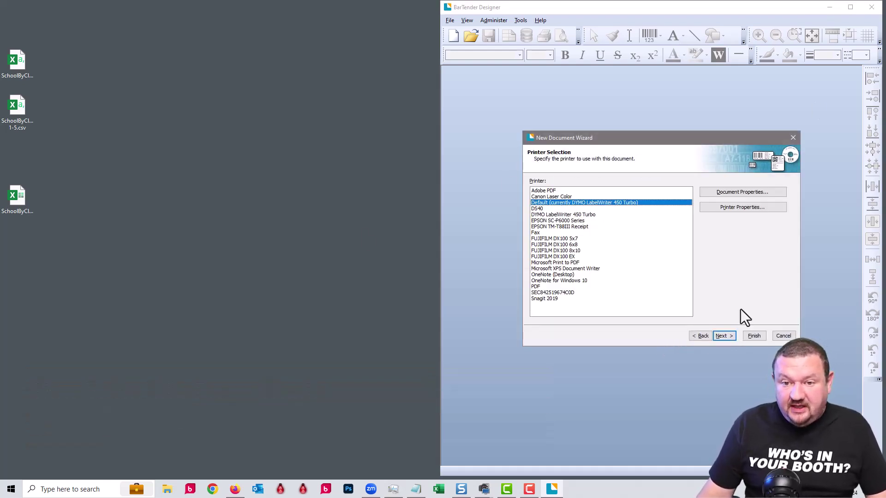
{"action": "left_click", "coordinate": [723, 339]}
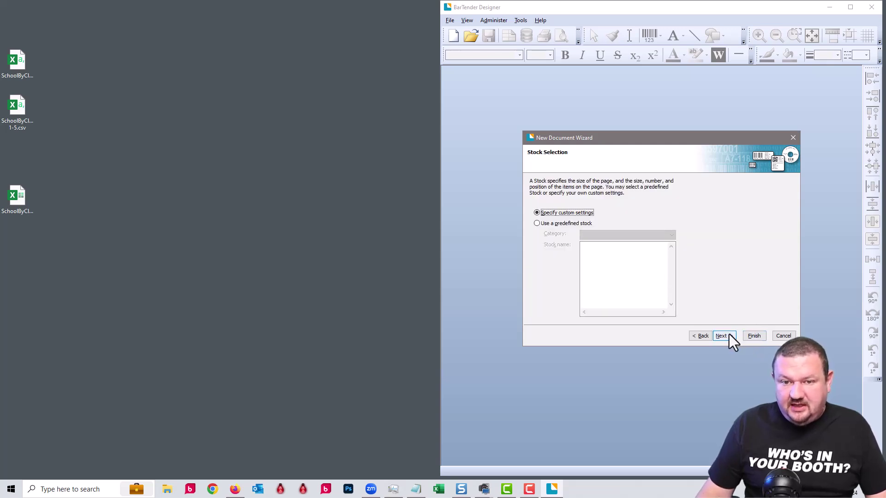
{"action": "left_click", "coordinate": [729, 335]}
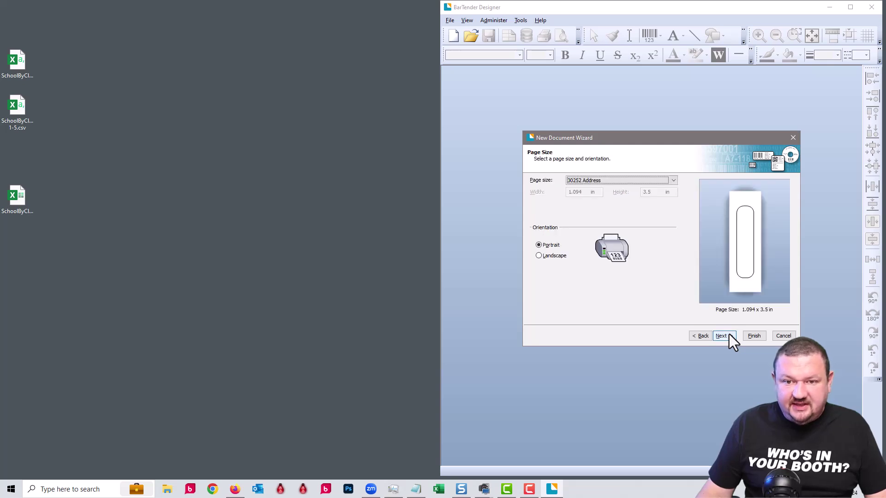
Choose the 30258 Diskette page size with one label per page and rounded rectangle shape.
{"action": "left_click", "coordinate": [587, 181]}
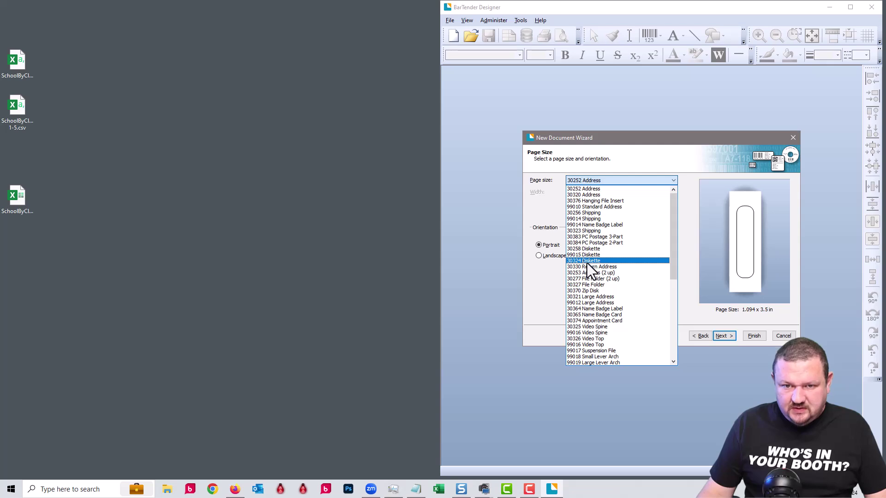
{"action": "left_click", "coordinate": [583, 249]}
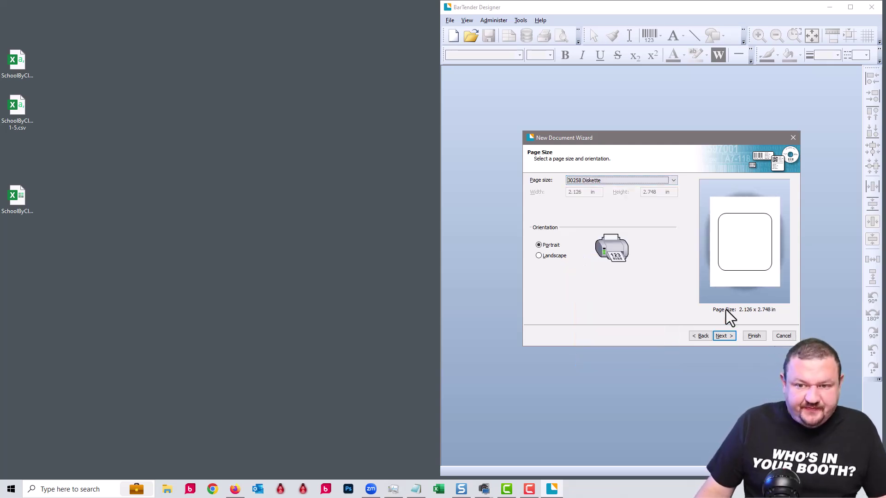
{"action": "left_click", "coordinate": [724, 340]}
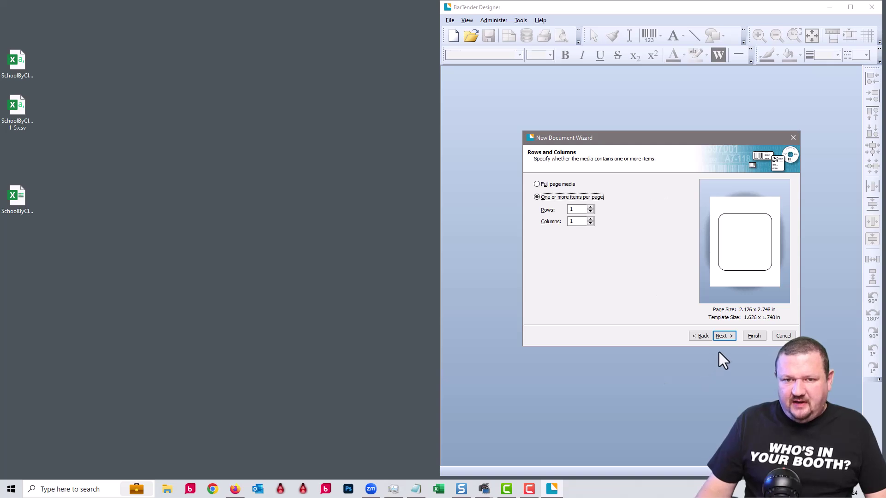
{"action": "left_click", "coordinate": [724, 336]}
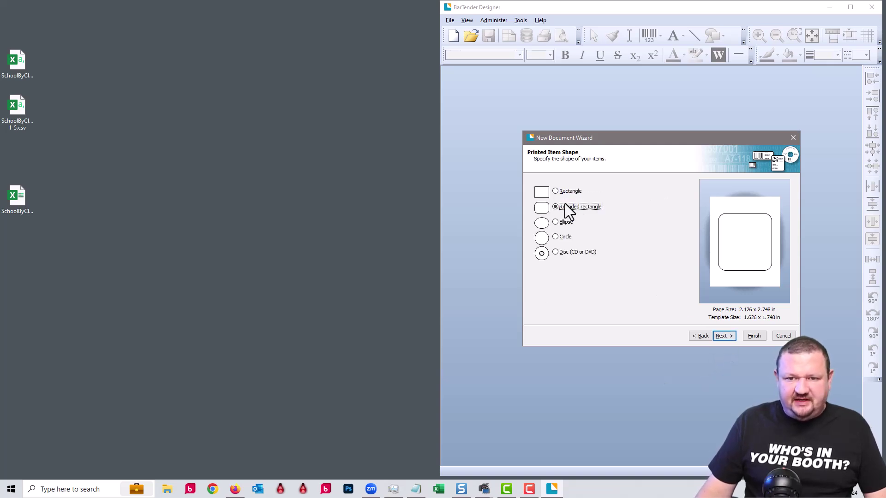
{"action": "left_click", "coordinate": [720, 337]}
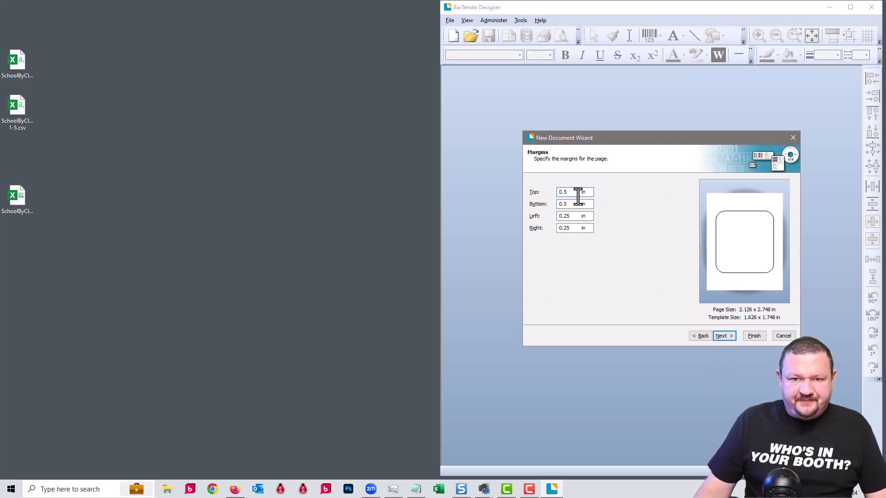
Set top, bottom, left and right margins to 0.2 in and finish the wizard.
{"action": "left_click_drag", "start_coordinate": [572, 192], "coordinate": [526, 181]}
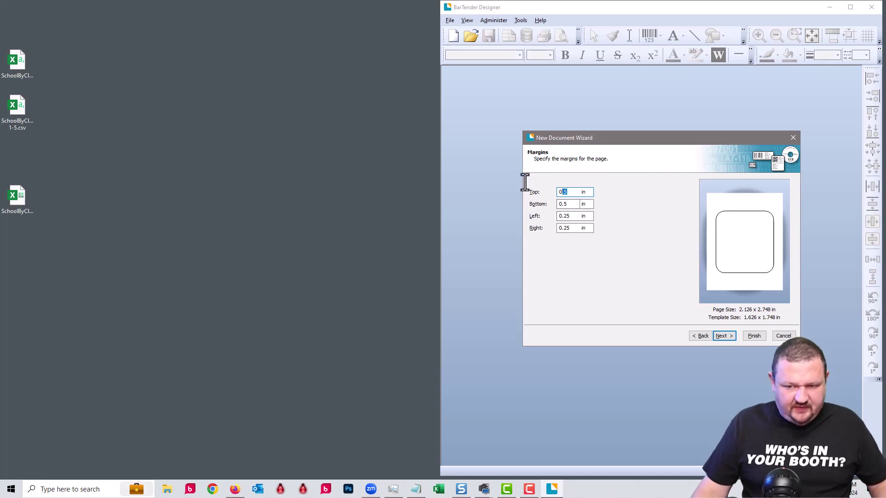
{"action": "type", "text": ".2"}
{"action": "key", "text": "Tab"}
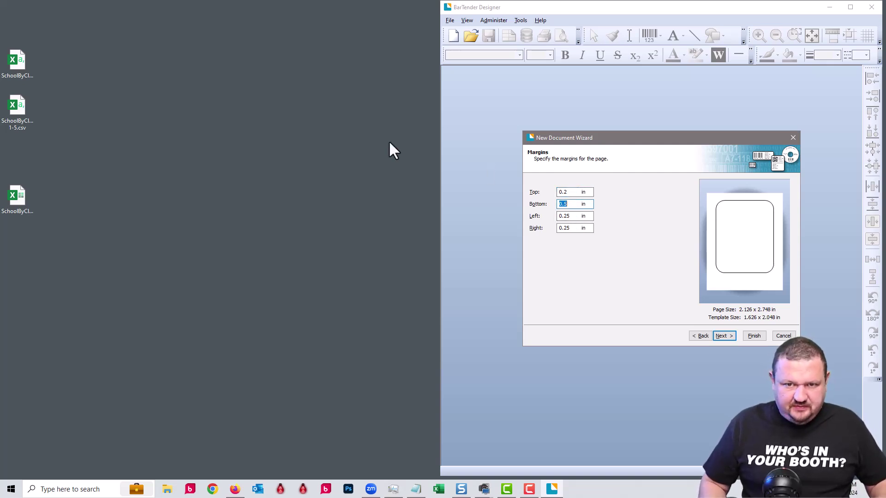
{"action": "type", "text": ".2"}
{"action": "key", "text": "Tab"}
{"action": "type", "text": ".2"}
{"action": "key", "text": "Tab"}
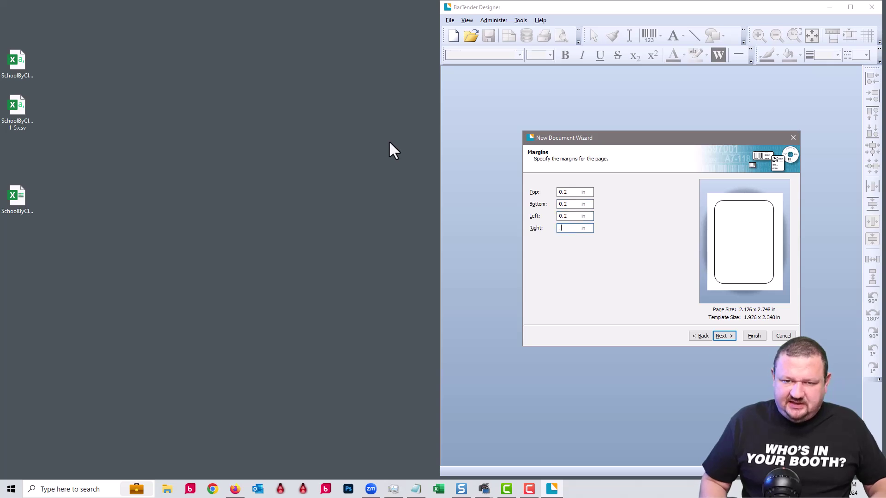
{"action": "type", "text": ".2"}
{"action": "key", "text": "Return"}
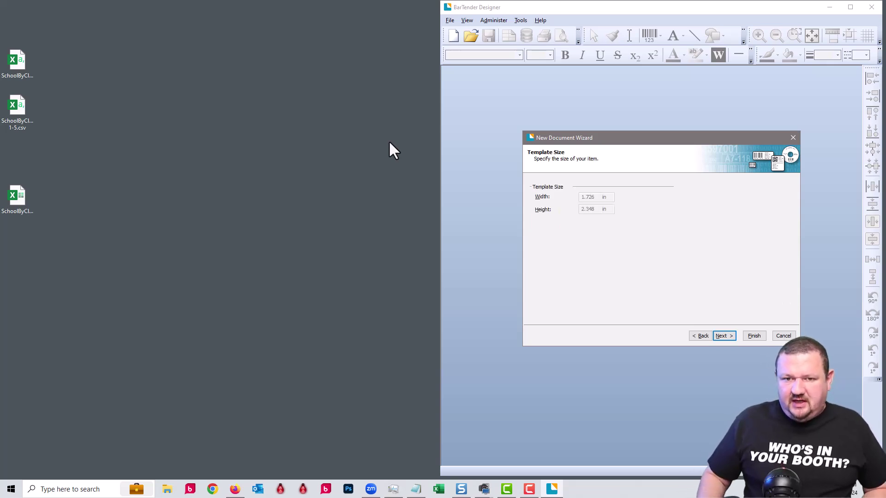
{"action": "left_click", "coordinate": [724, 334]}
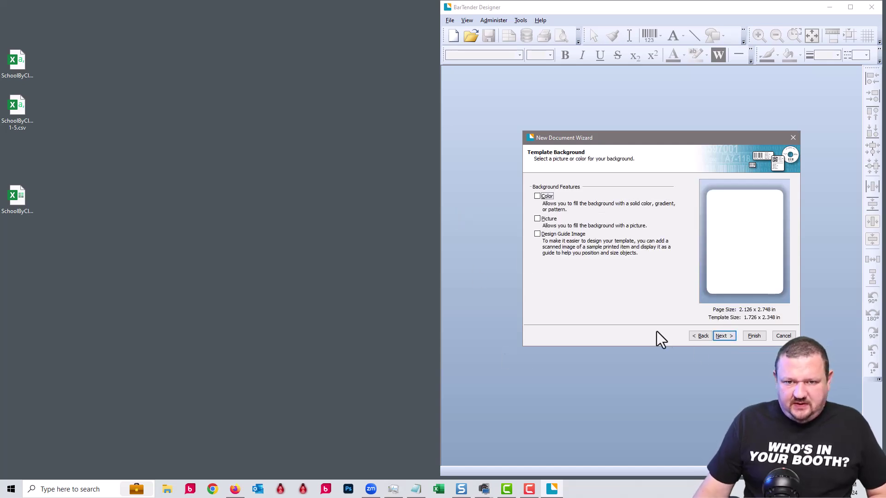
{"action": "left_click", "coordinate": [721, 336]}
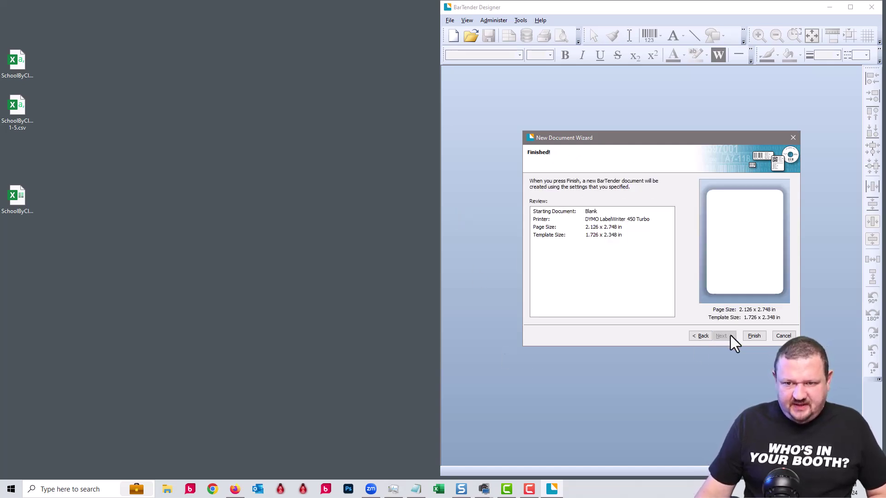
{"action": "left_click", "coordinate": [744, 337]}
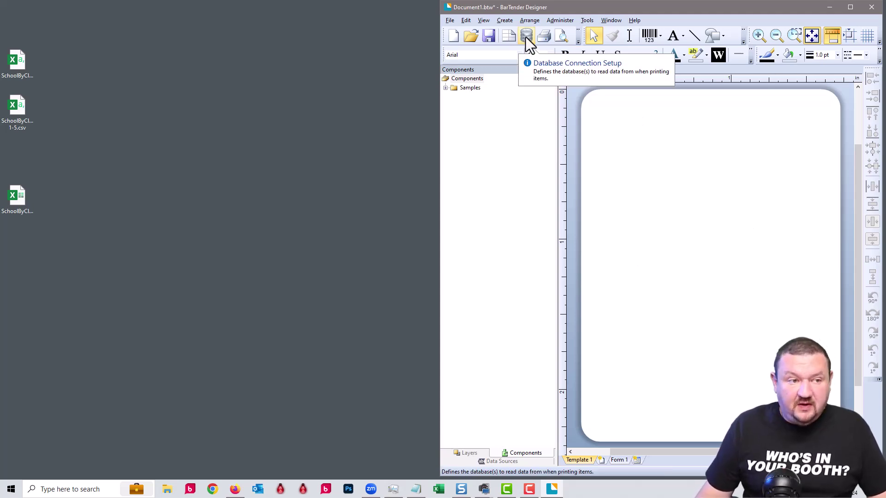
Start a Text File database connection using SchoolByClassGrade.csv.
{"action": "left_click", "coordinate": [526, 37]}
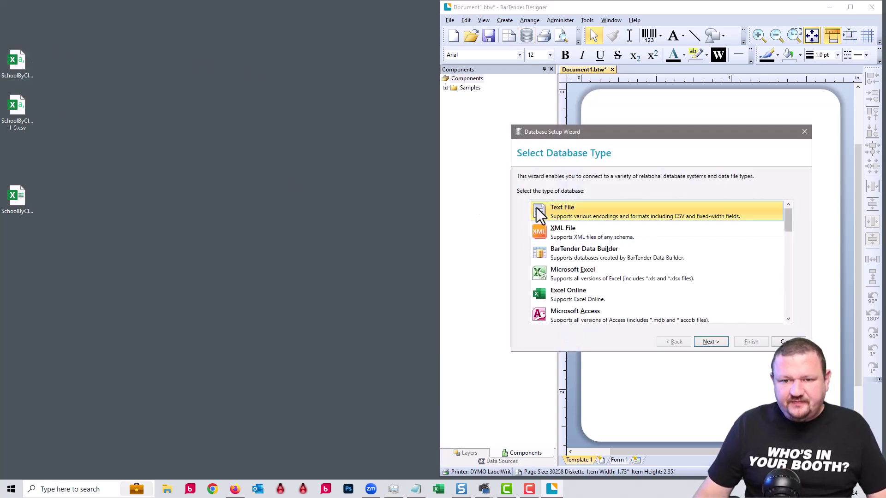
{"action": "left_click", "coordinate": [710, 342]}
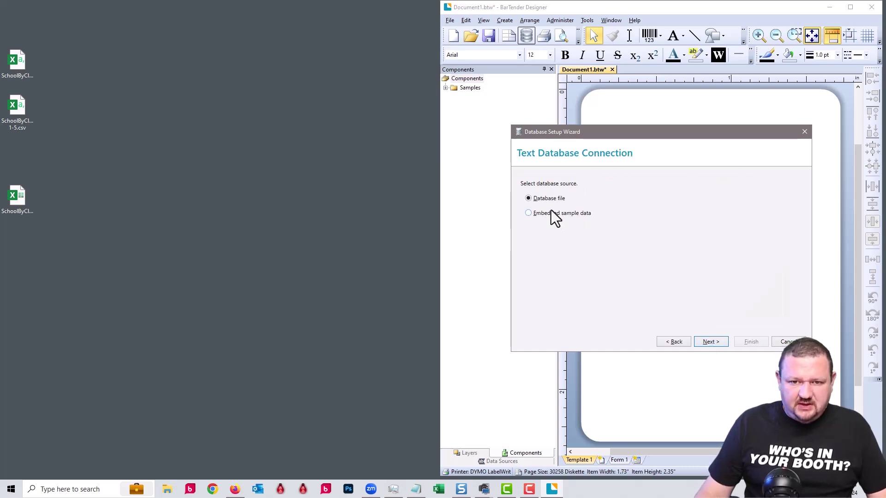
{"action": "left_click", "coordinate": [716, 341]}
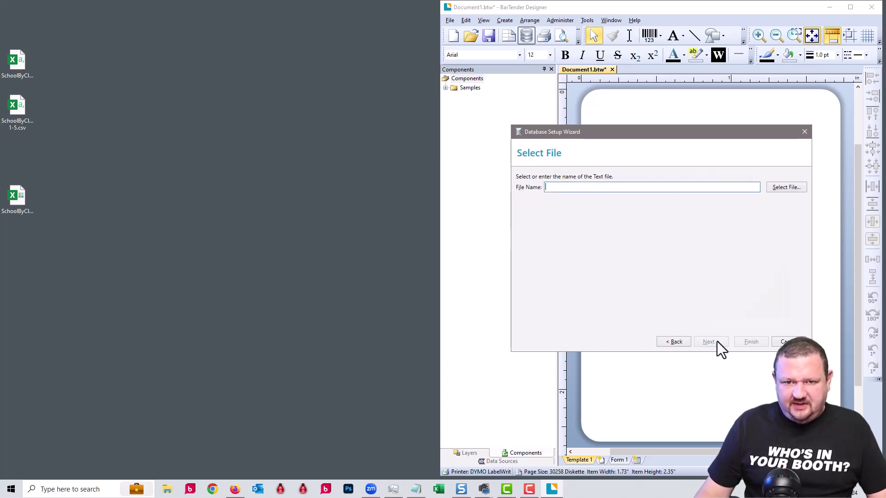
{"action": "left_click", "coordinate": [781, 189]}
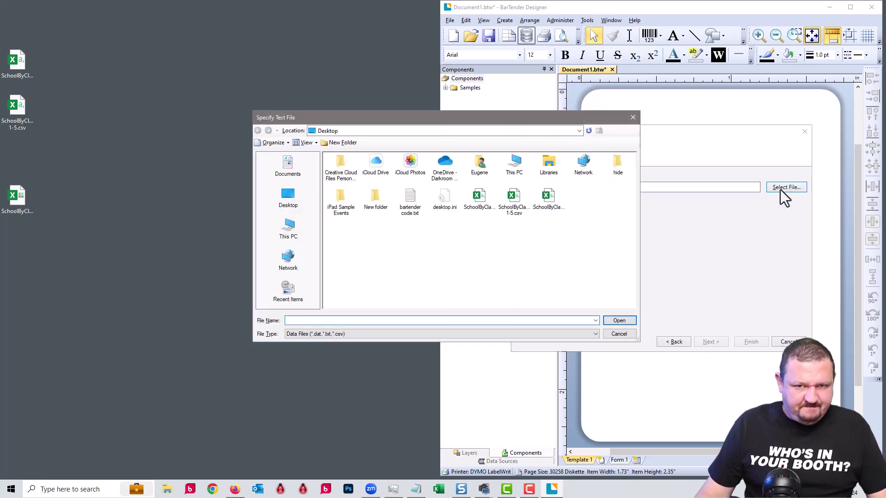
{"action": "left_click", "coordinate": [472, 199]}
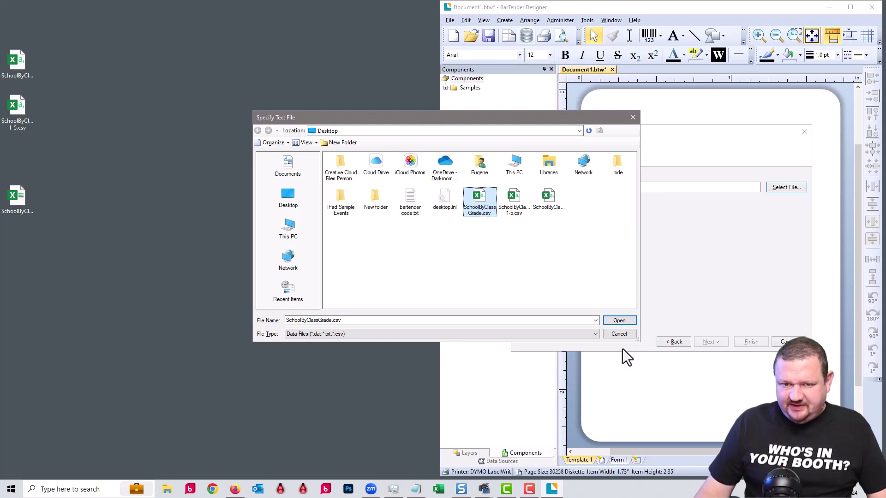
{"action": "left_click", "coordinate": [617, 320]}
{"action": "left_click", "coordinate": [710, 343]}
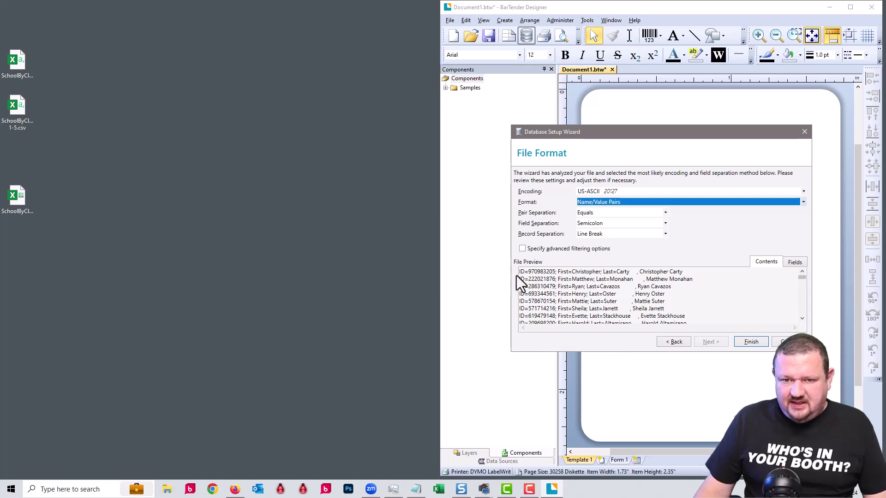
Read the file as Comma-Separated Values, finish setup and view its fields.
{"action": "key", "text": "shift+Tab"}
{"action": "left_click", "coordinate": [588, 201]}
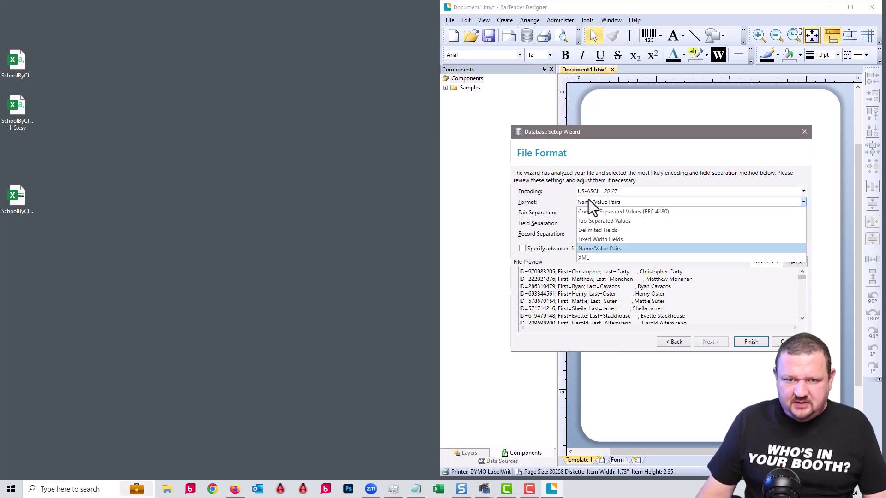
{"action": "left_click", "coordinate": [591, 214]}
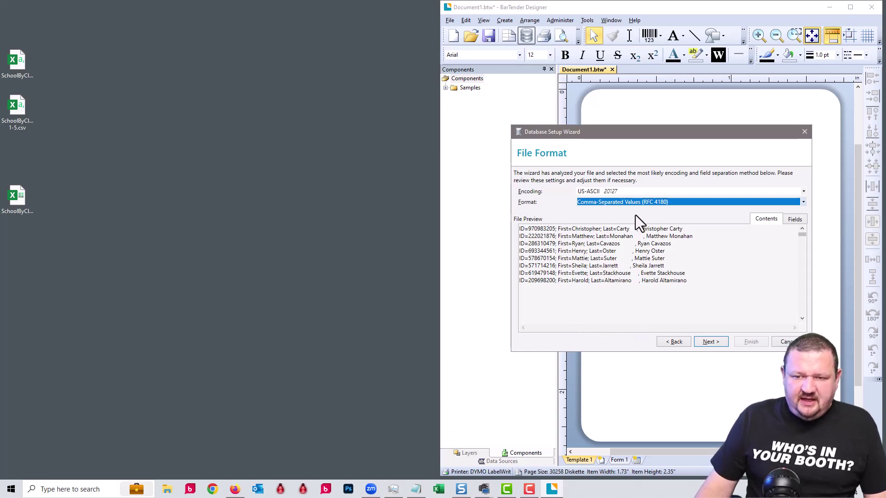
{"action": "left_click", "coordinate": [795, 220]}
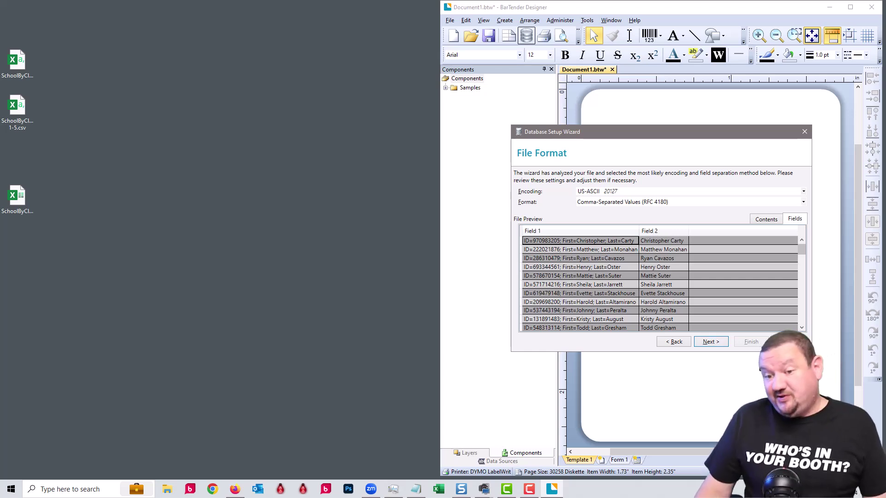
{"action": "key", "text": "Return"}
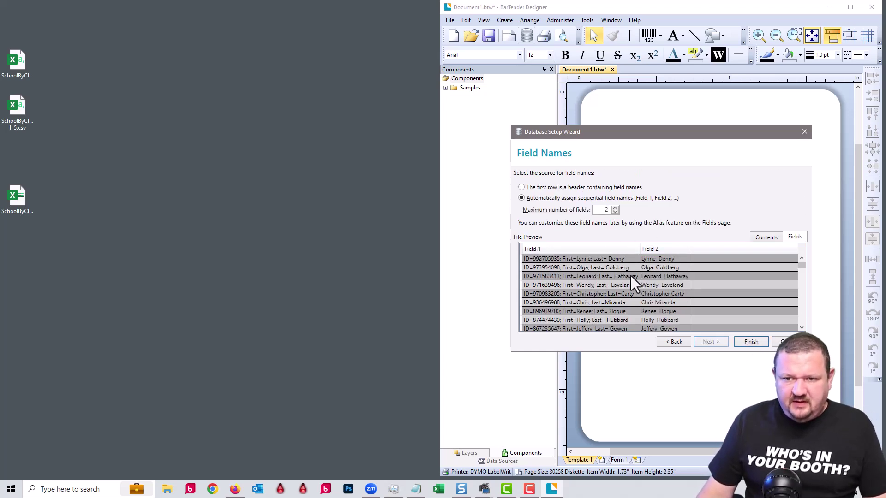
{"action": "left_click", "coordinate": [751, 342]}
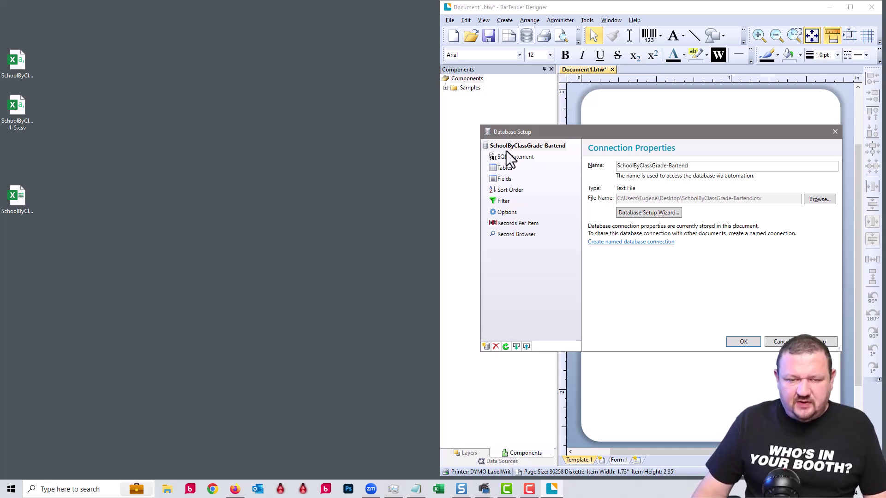
{"action": "left_click", "coordinate": [501, 168]}
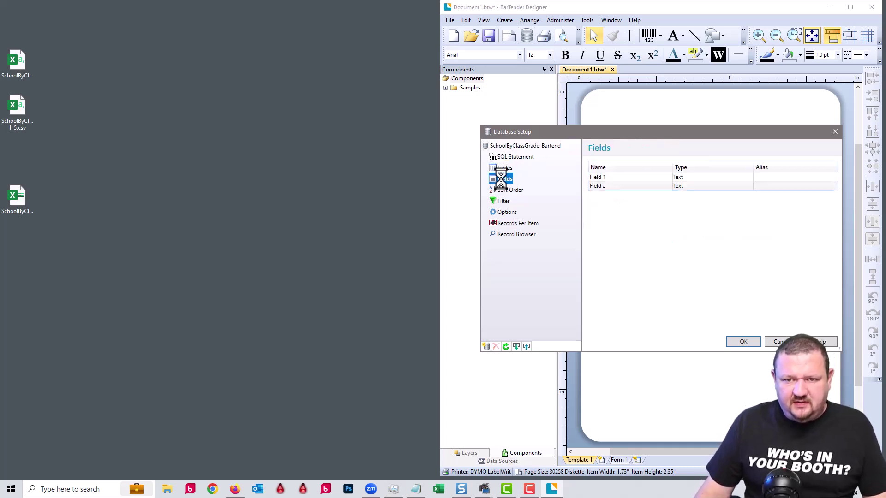
Give Field 1 the alias 'QR Code Data'.
{"action": "left_click", "coordinate": [776, 175]}
{"action": "left_click", "coordinate": [772, 176]}
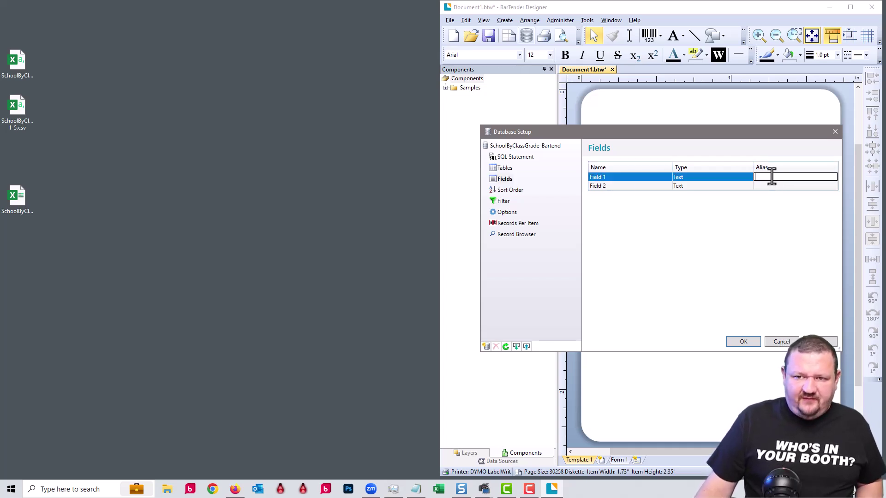
{"action": "type", "text": "QR"}
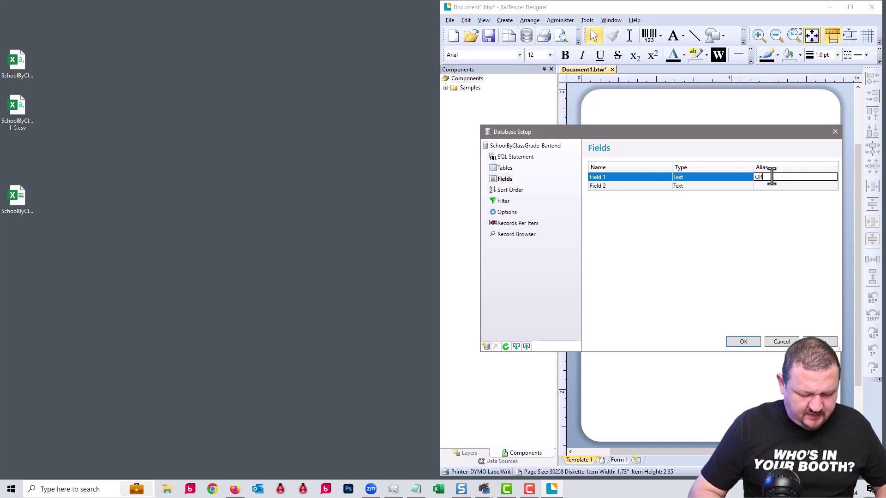
{"action": "key", "text": "Down"}
{"action": "type", "text": "C"}
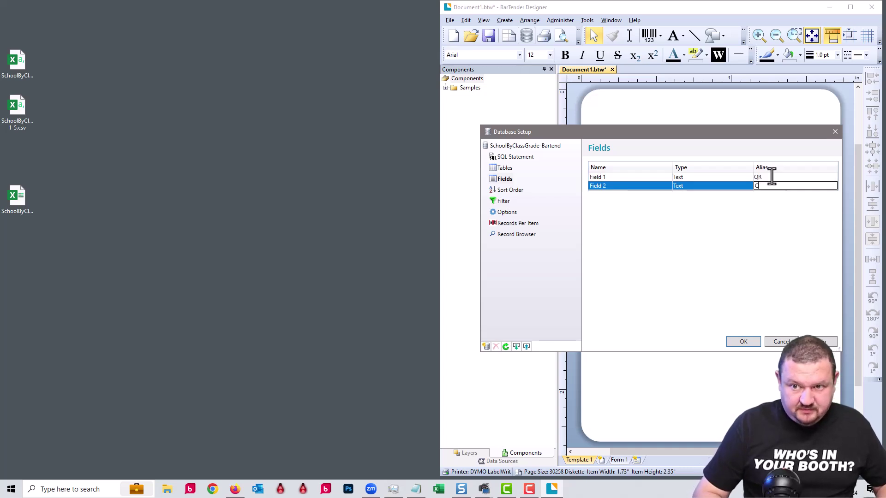
{"action": "key", "text": "BackSpace"}
{"action": "left_click", "coordinate": [771, 176]}
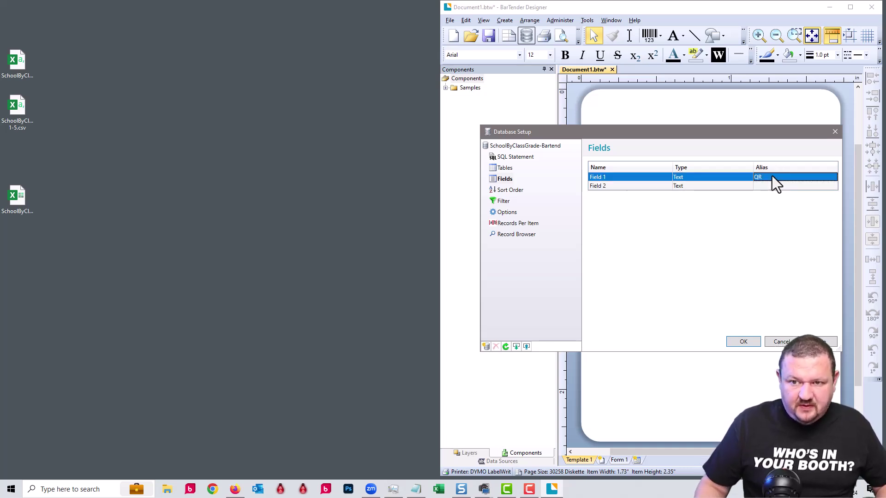
{"action": "left_click", "coordinate": [771, 175]}
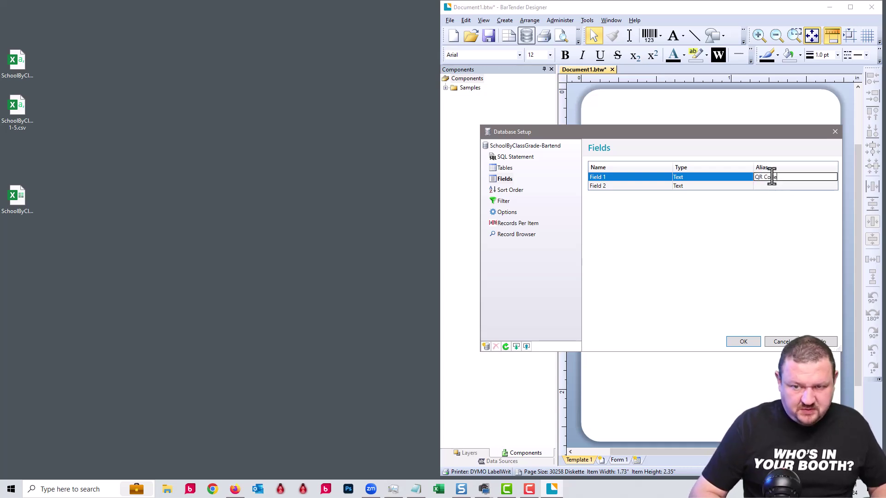
{"action": "type", "text": "Code"}
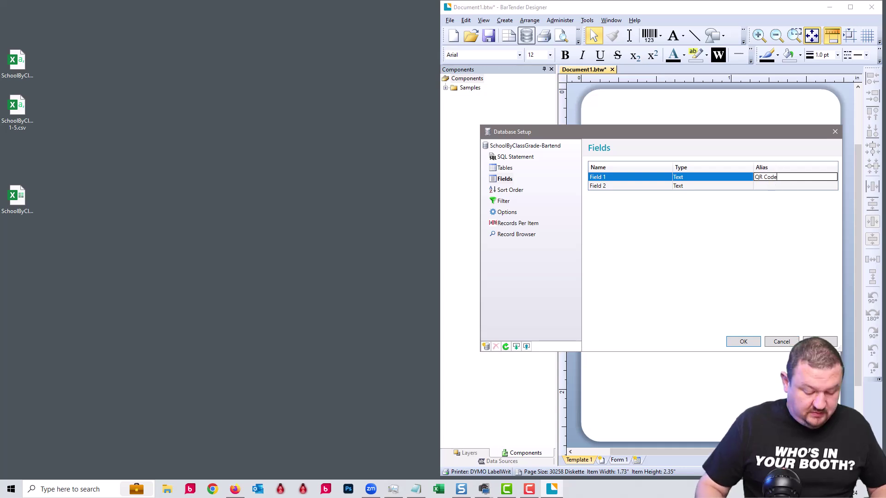
{"action": "type", "text": " D"}
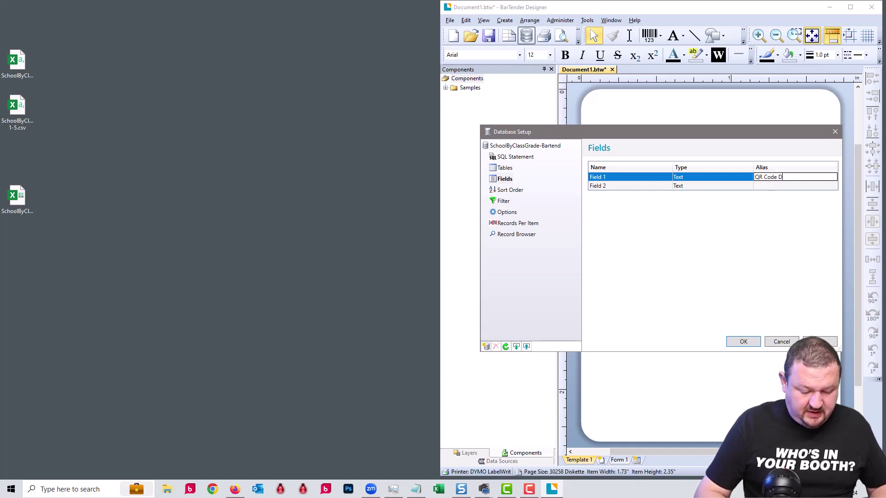
{"action": "type", "text": "ata"}
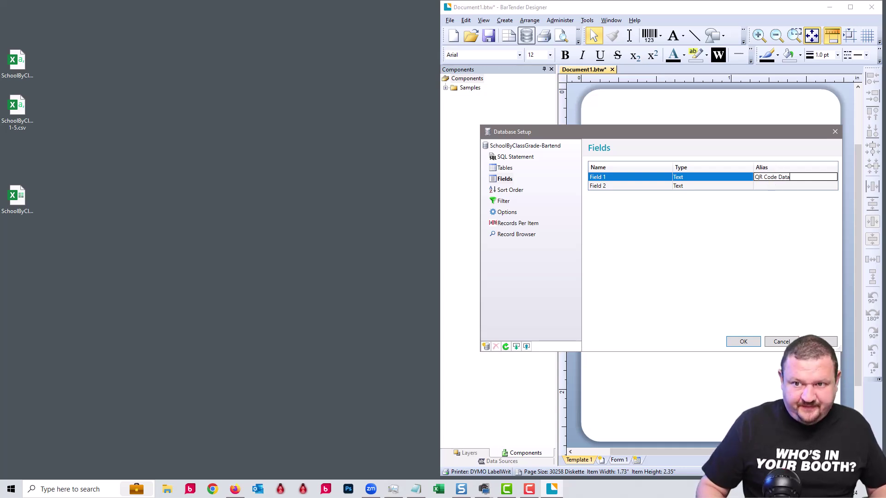
Give Field 2 the alias 'Name Text' and confirm the database setup.
{"action": "left_click", "coordinate": [763, 187]}
{"action": "left_click", "coordinate": [770, 187]}
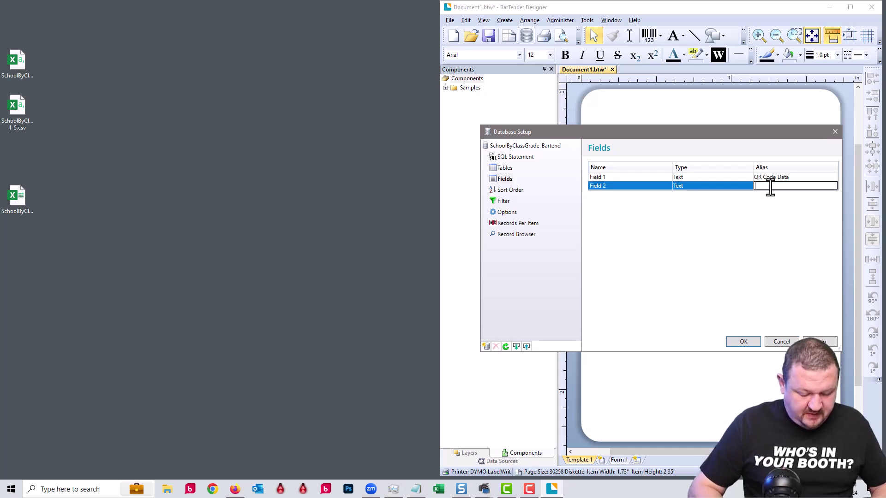
{"action": "type", "text": "Name"}
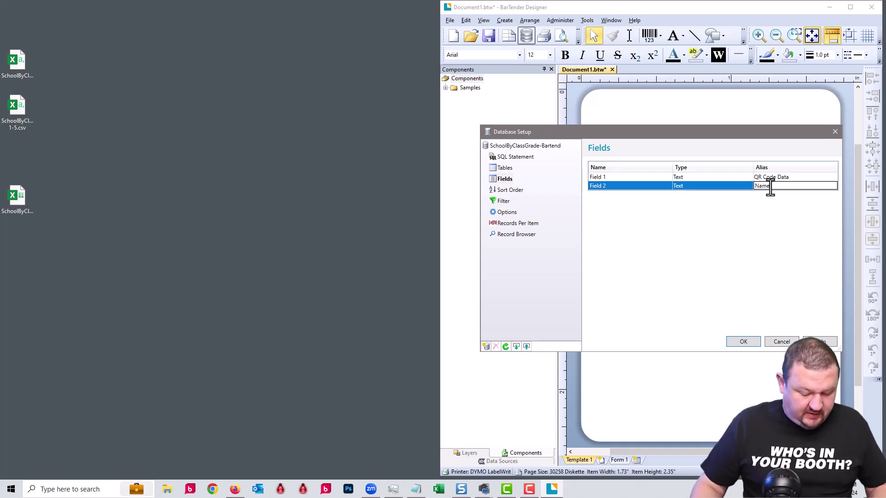
{"action": "type", "text": " Tex"}
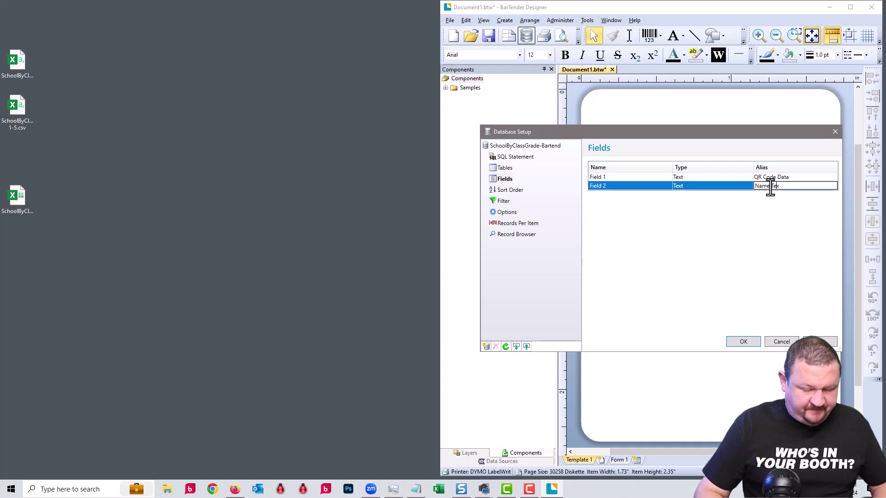
{"action": "type", "text": "t"}
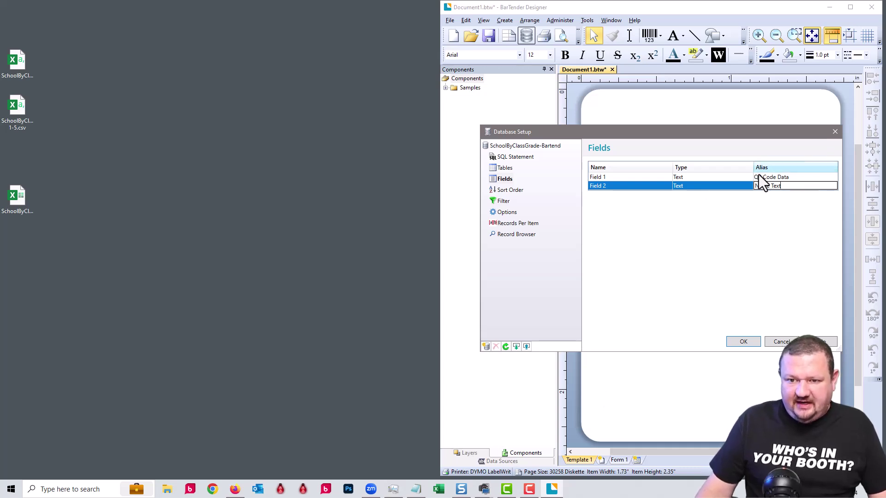
{"action": "left_click", "coordinate": [740, 341]}
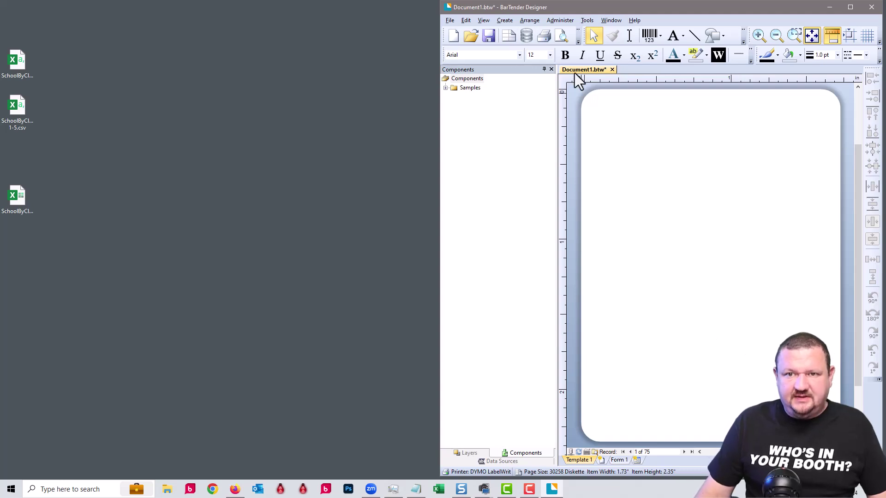
Place a QR Code barcode on the label, enlarge it, and open its properties.
{"action": "left_click", "coordinate": [649, 35]}
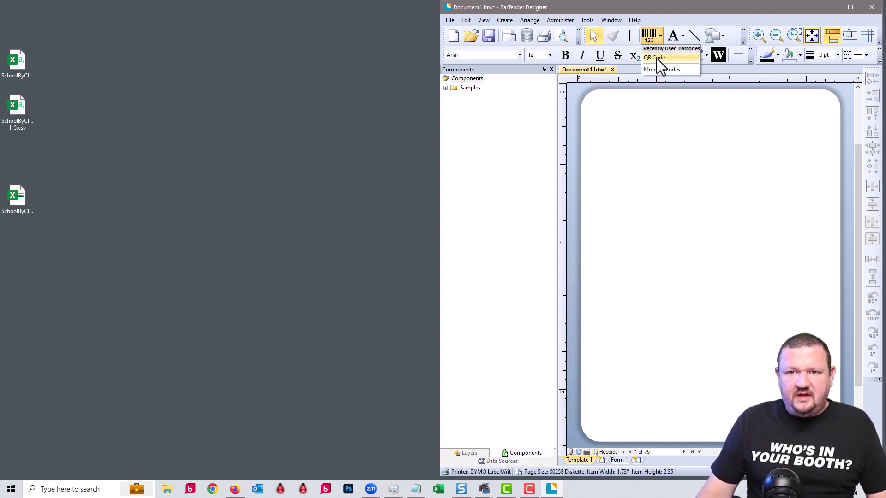
{"action": "left_click", "coordinate": [658, 59]}
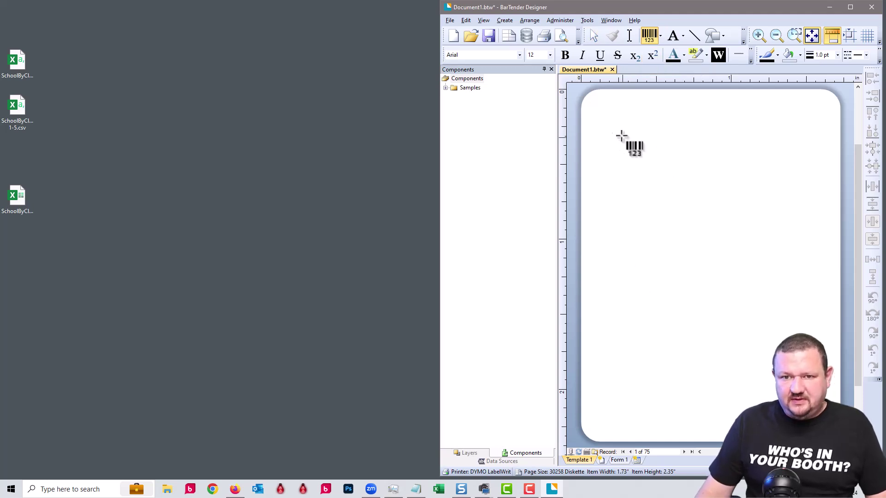
{"action": "left_click", "coordinate": [603, 120]}
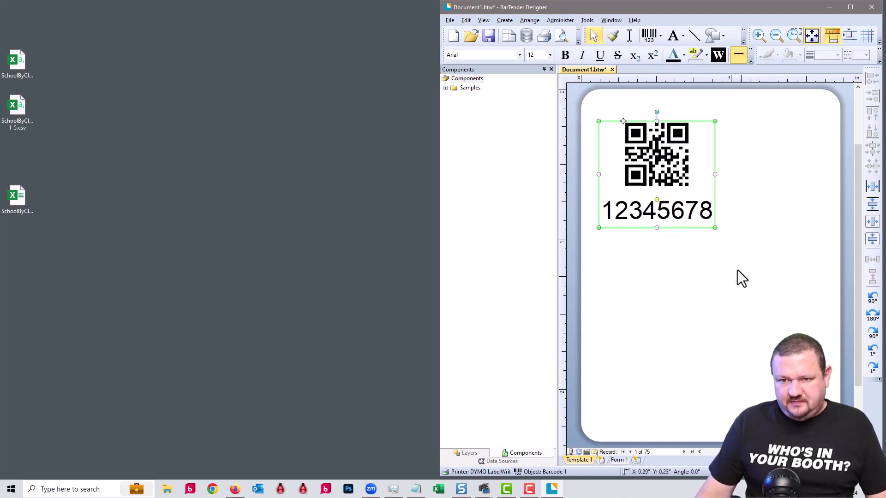
{"action": "left_click_drag", "start_coordinate": [713, 226], "coordinate": [834, 340]}
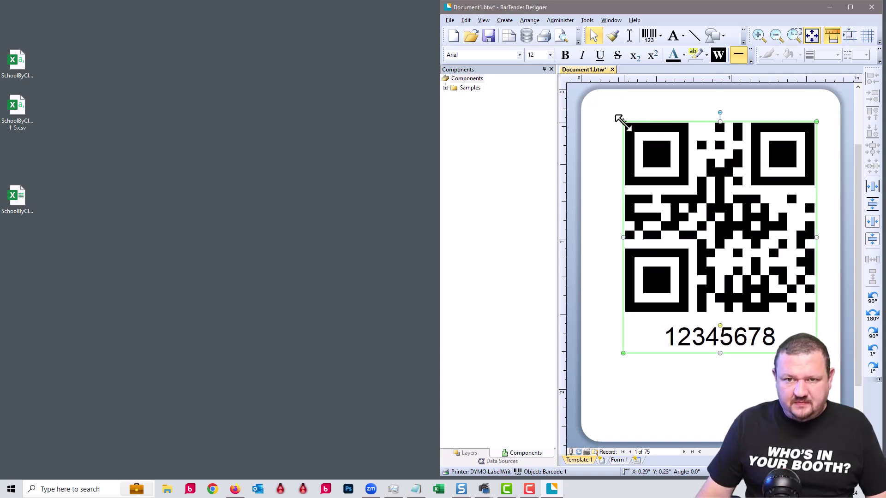
{"action": "left_click_drag", "start_coordinate": [618, 119], "coordinate": [596, 99]}
{"action": "left_click_drag", "start_coordinate": [665, 136], "coordinate": [677, 194]}
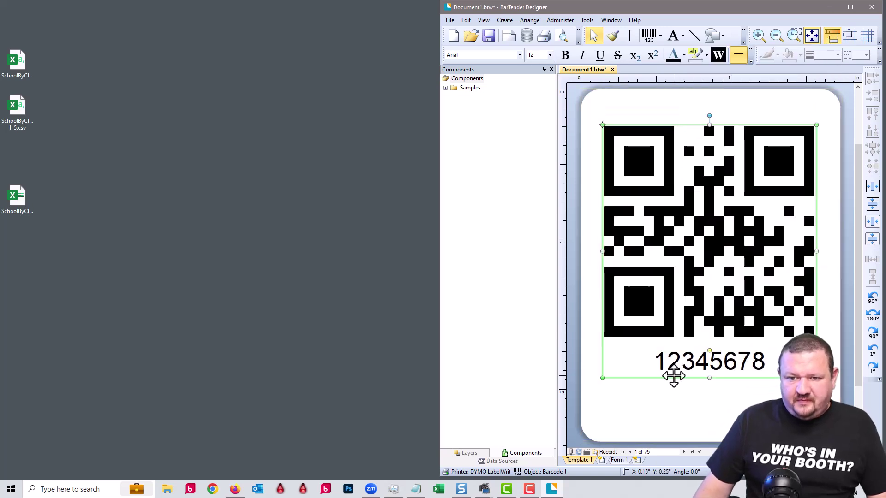
{"action": "double_click", "coordinate": [682, 287]}
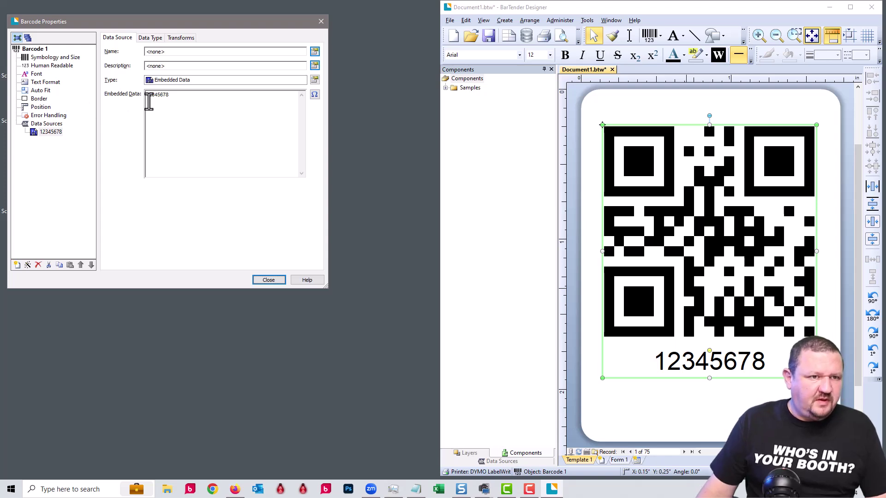
Set the human readable text to None and open the 12345678 data source.
{"action": "left_click", "coordinate": [41, 65]}
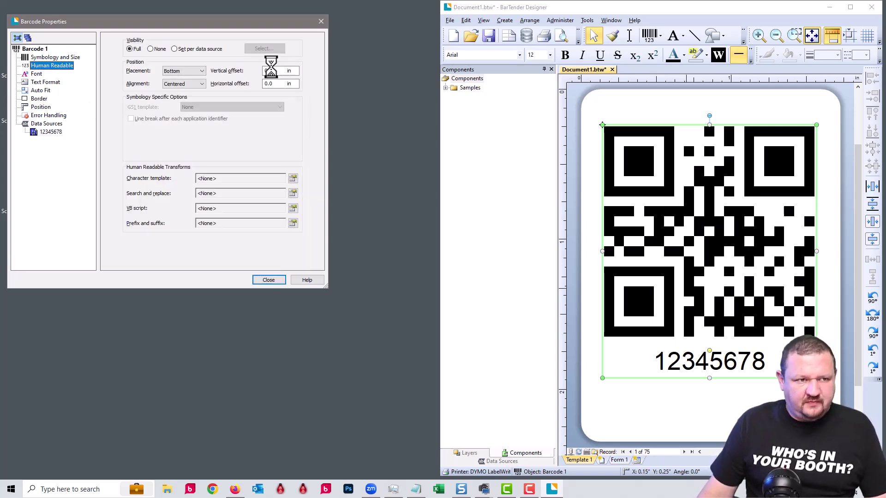
{"action": "left_click", "coordinate": [150, 48]}
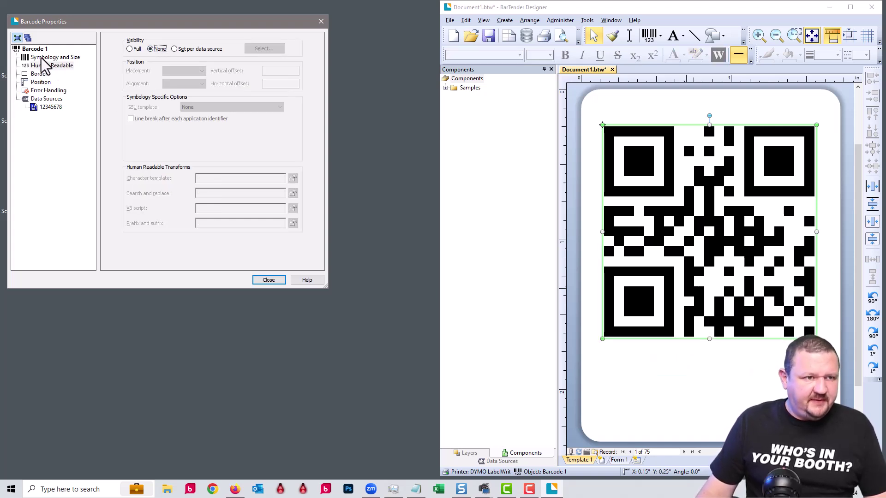
{"action": "left_click", "coordinate": [52, 99]}
{"action": "left_click", "coordinate": [51, 107]}
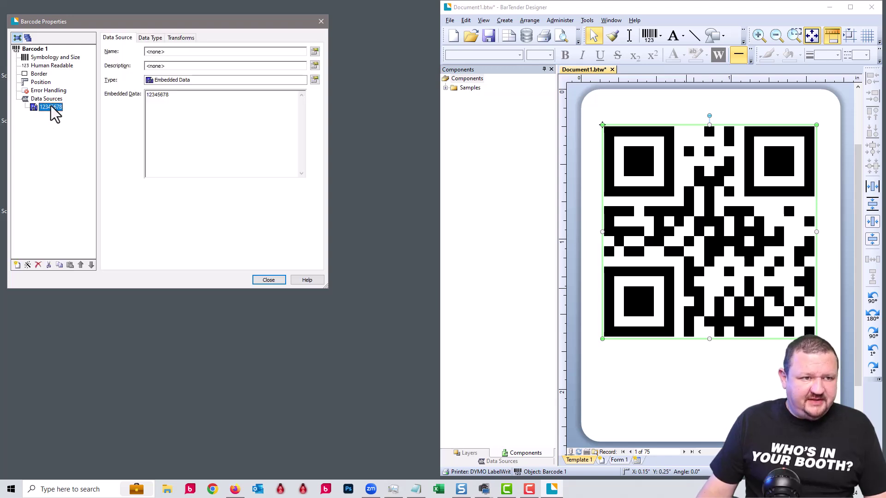
Change the data source type to Database Field using QR Code Data.
{"action": "left_click", "coordinate": [311, 82]}
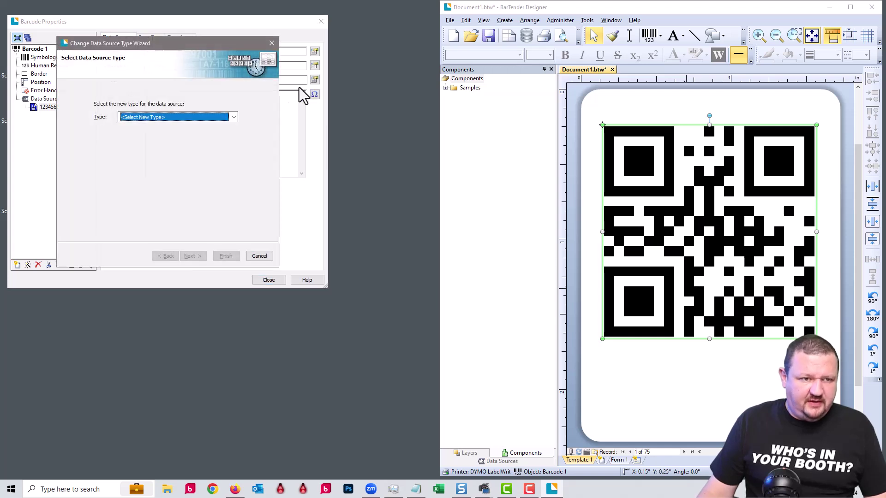
{"action": "left_click", "coordinate": [234, 117]}
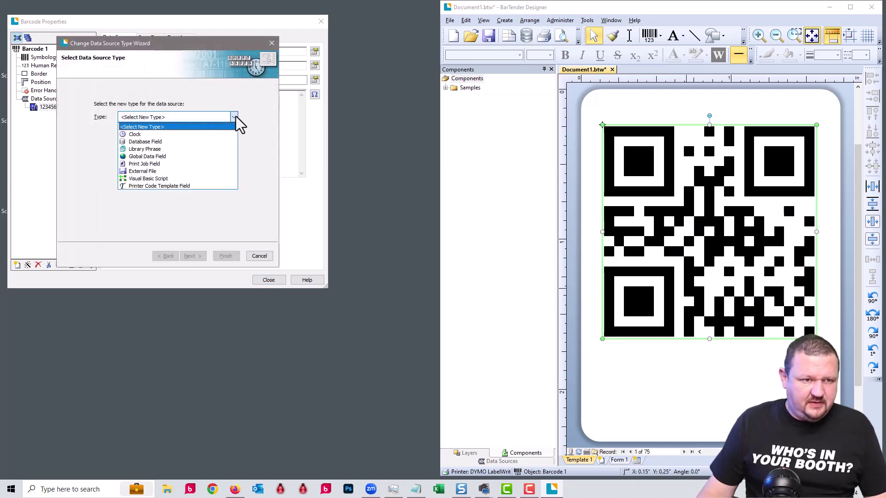
{"action": "left_click", "coordinate": [147, 141]}
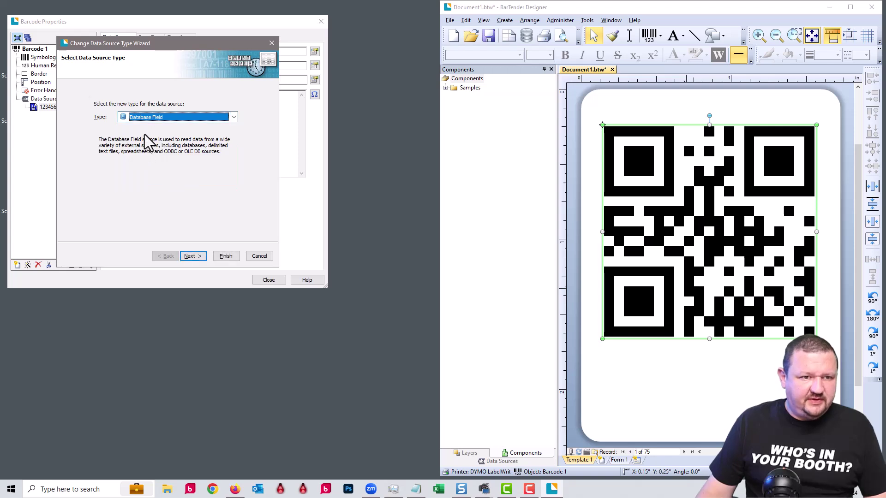
{"action": "left_click", "coordinate": [194, 256]}
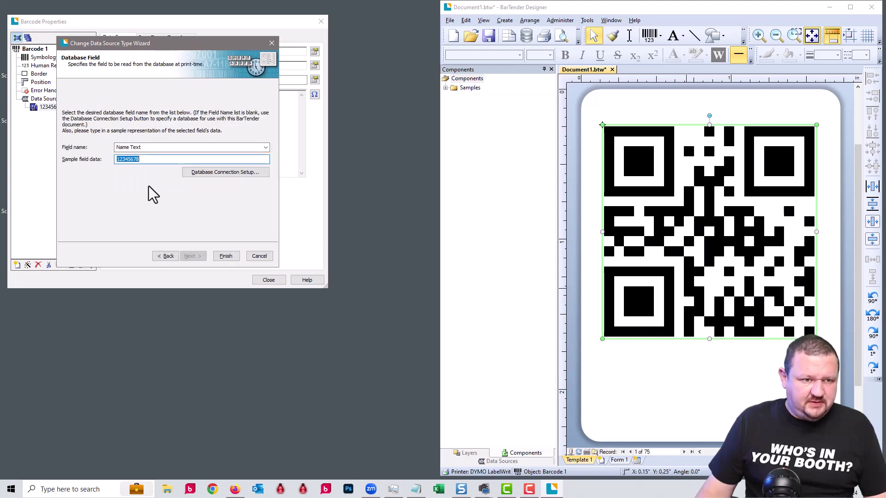
{"action": "left_click", "coordinate": [131, 147]}
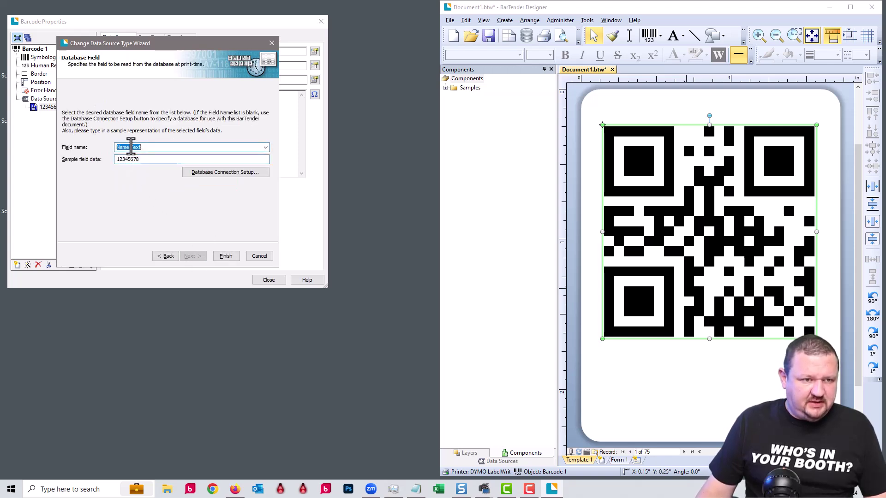
{"action": "left_click", "coordinate": [267, 148]}
{"action": "left_click", "coordinate": [150, 162]}
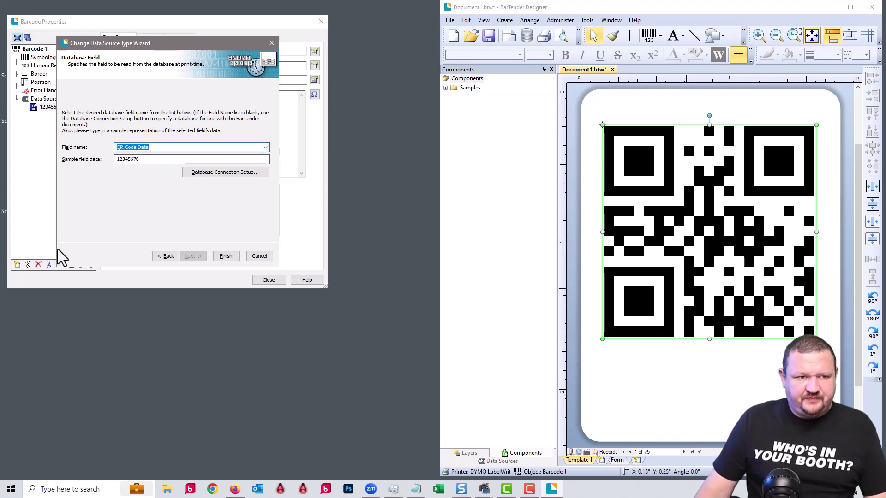
{"action": "left_click", "coordinate": [225, 256]}
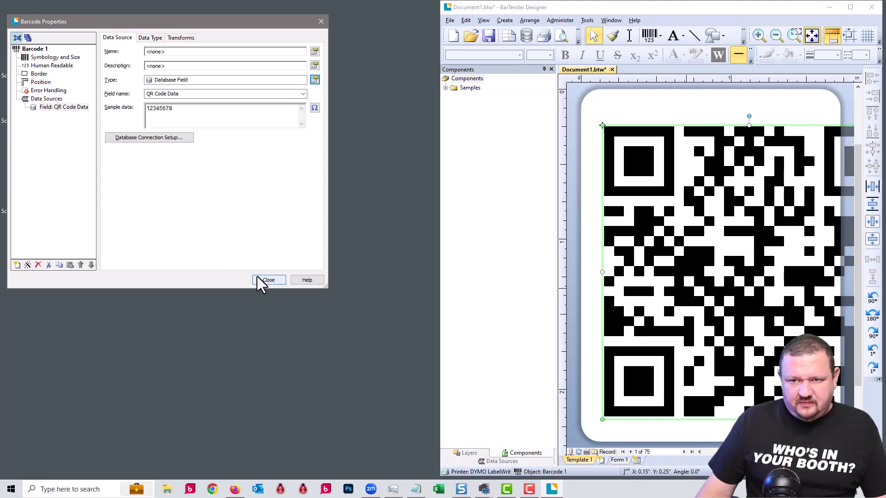
Close properties, then drag the QR code to the label top and widen it across the label.
{"action": "left_click", "coordinate": [267, 280]}
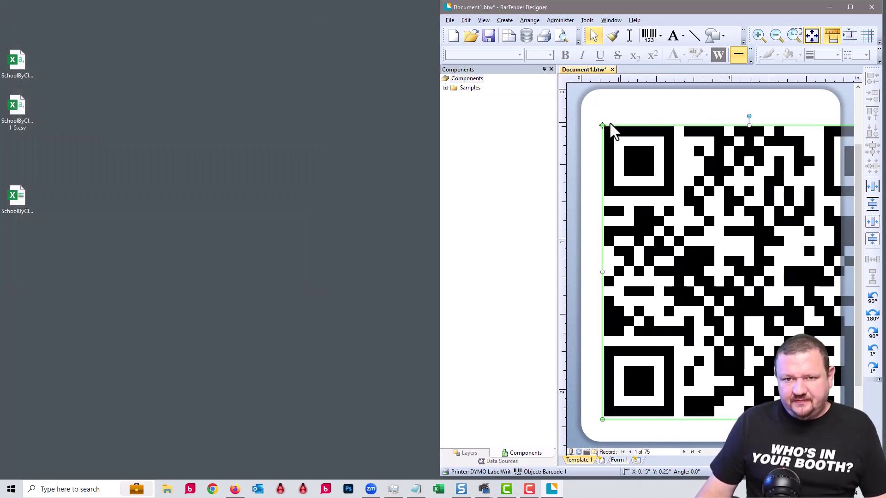
{"action": "left_click_drag", "start_coordinate": [602, 124], "coordinate": [733, 211]}
{"action": "left_click_drag", "start_coordinate": [786, 290], "coordinate": [648, 132]}
{"action": "left_click_drag", "start_coordinate": [756, 262], "coordinate": [818, 316]}
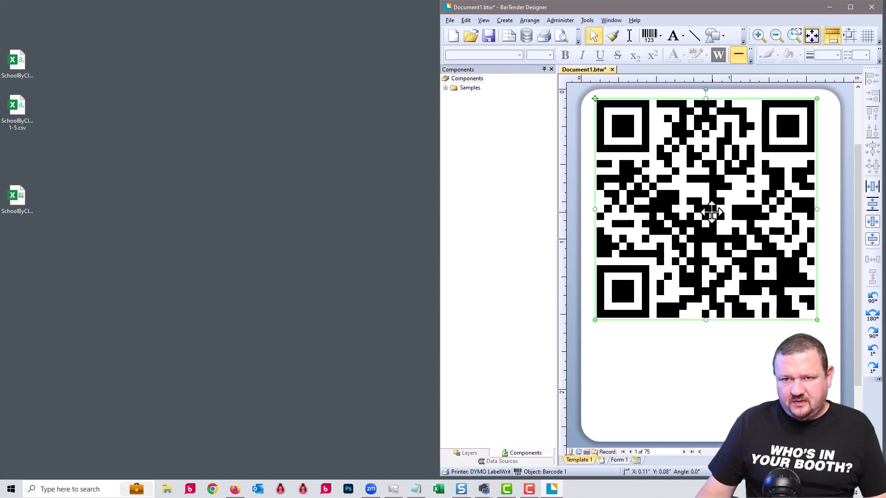
{"action": "mouse_move", "coordinate": [715, 211]}
{"action": "left_mouse_down"}
{"action": "mouse_move", "coordinate": [725, 227]}
{"action": "mouse_move", "coordinate": [715, 228]}
{"action": "left_mouse_up"}
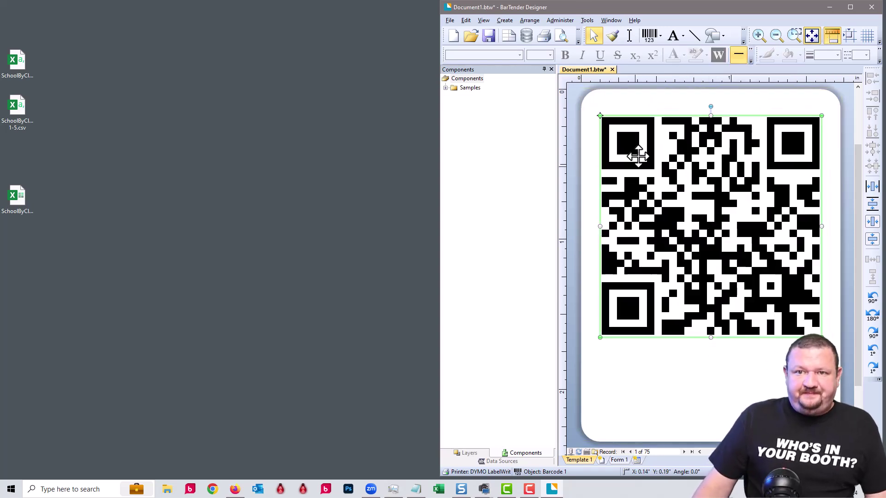
{"action": "left_click", "coordinate": [654, 419]}
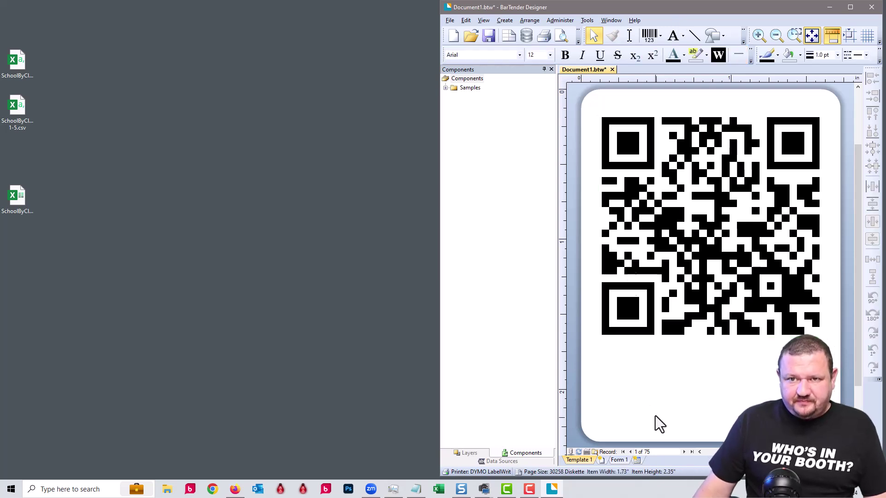
Add a plain text object just below the QR code.
{"action": "left_click", "coordinate": [681, 37]}
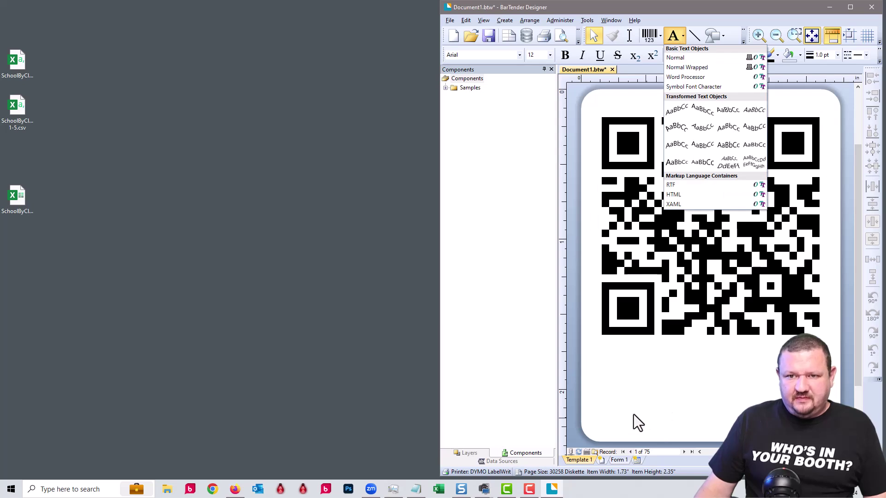
{"action": "left_click", "coordinate": [680, 58]}
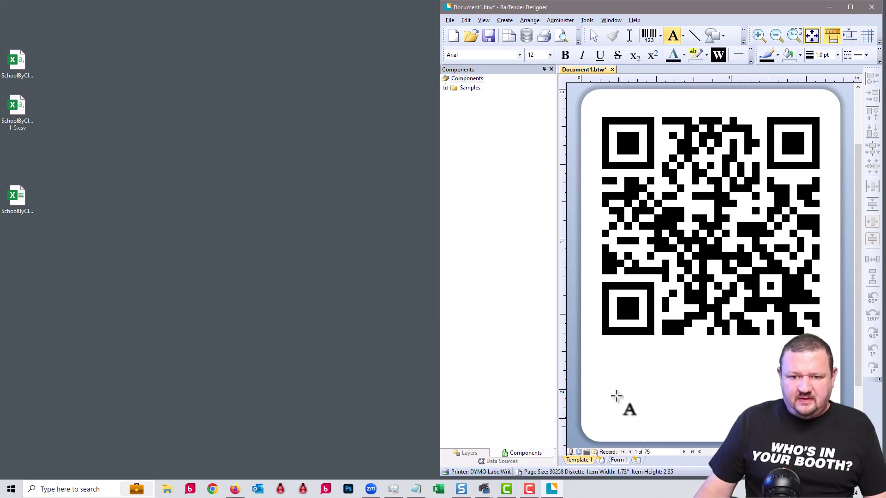
{"action": "left_click", "coordinate": [623, 382]}
{"action": "left_click_drag", "start_coordinate": [635, 388], "coordinate": [706, 394]}
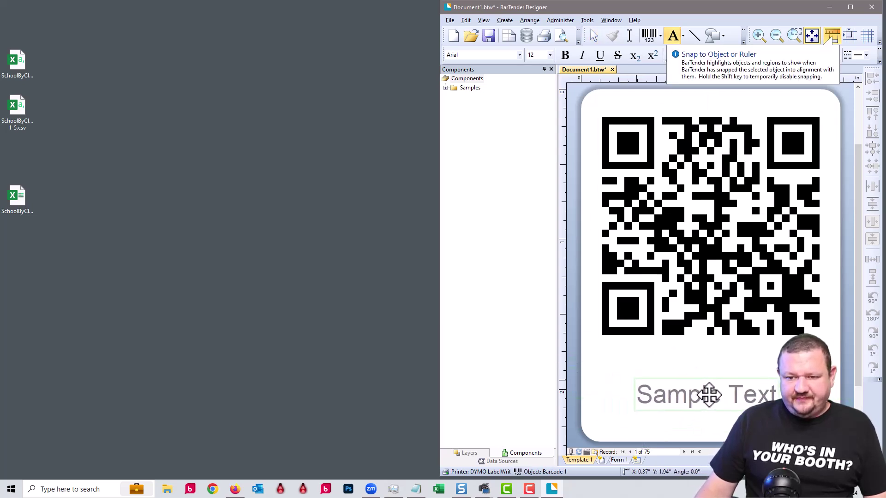
{"action": "double_click", "coordinate": [707, 395]}
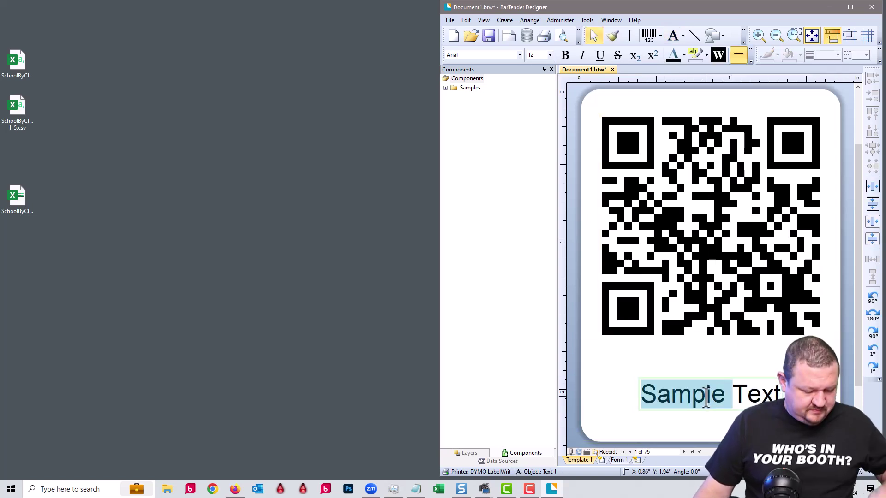
Change the text's data source to the Name Text database field.
{"action": "double_click", "coordinate": [709, 375]}
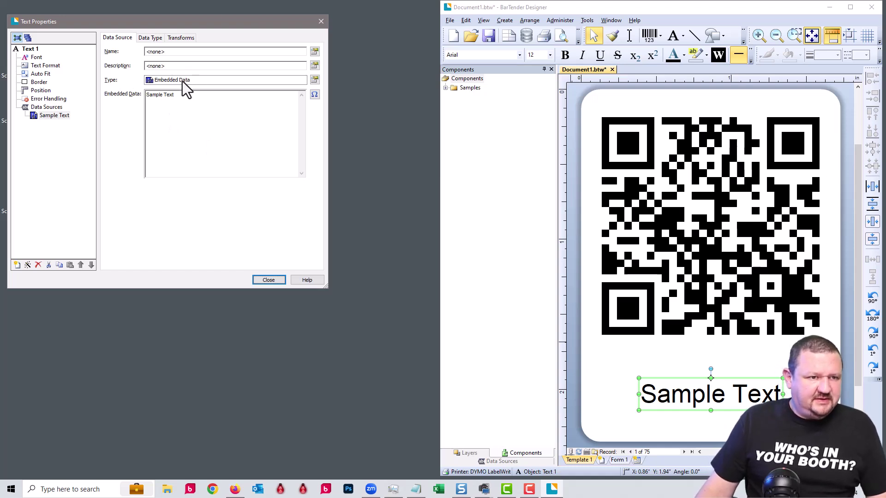
{"action": "left_click", "coordinate": [317, 79]}
{"action": "left_click", "coordinate": [179, 115]}
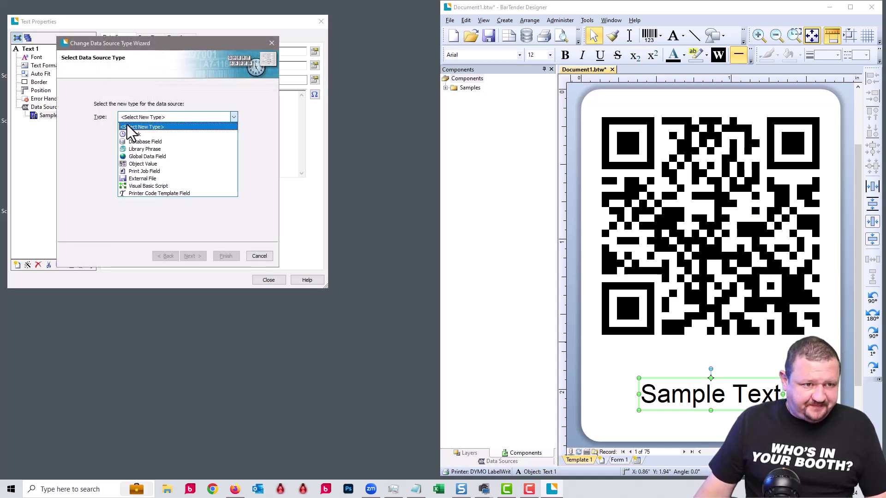
{"action": "left_click", "coordinate": [125, 140]}
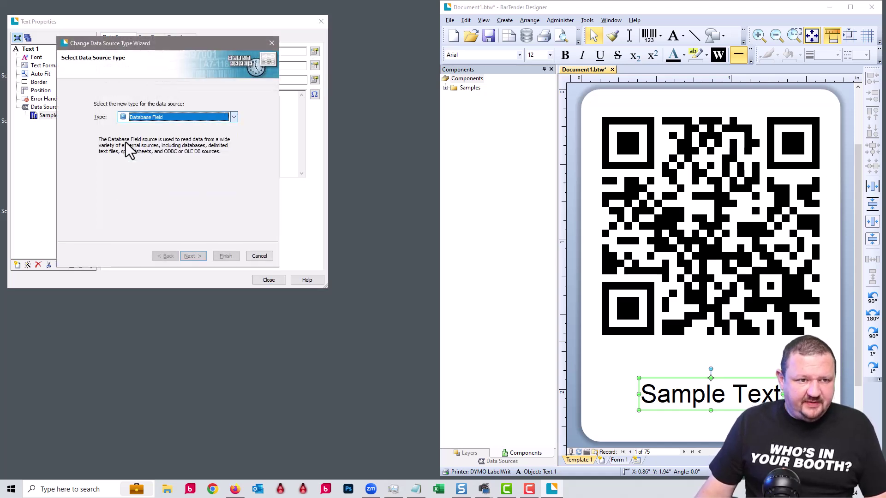
{"action": "left_click", "coordinate": [190, 256]}
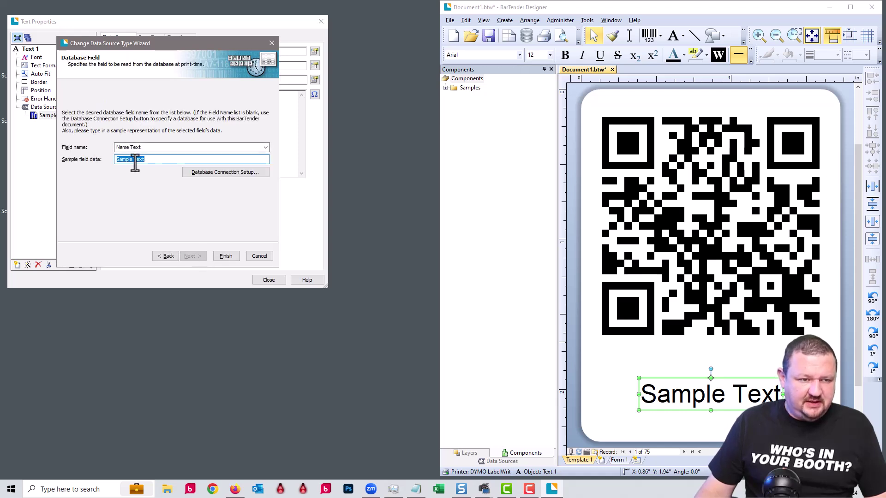
{"action": "left_click", "coordinate": [226, 255]}
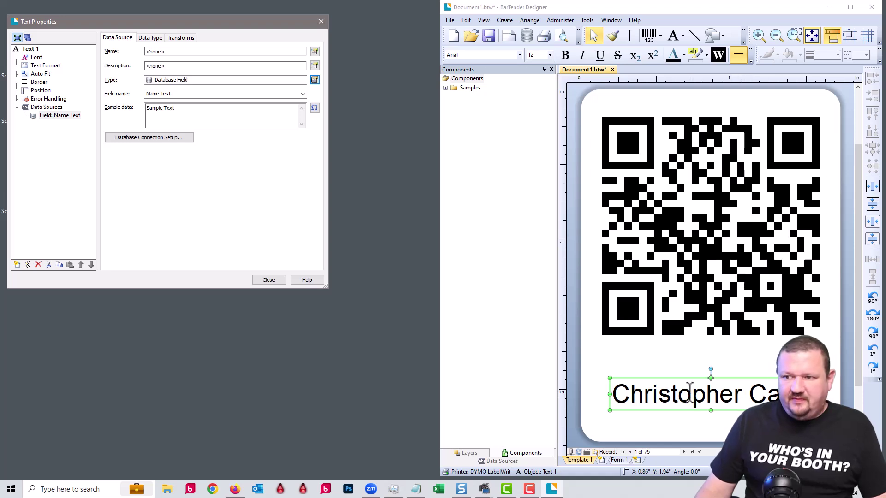
Close Text Properties and open Print Preview of the 75 merged labels.
{"action": "left_click", "coordinate": [269, 281]}
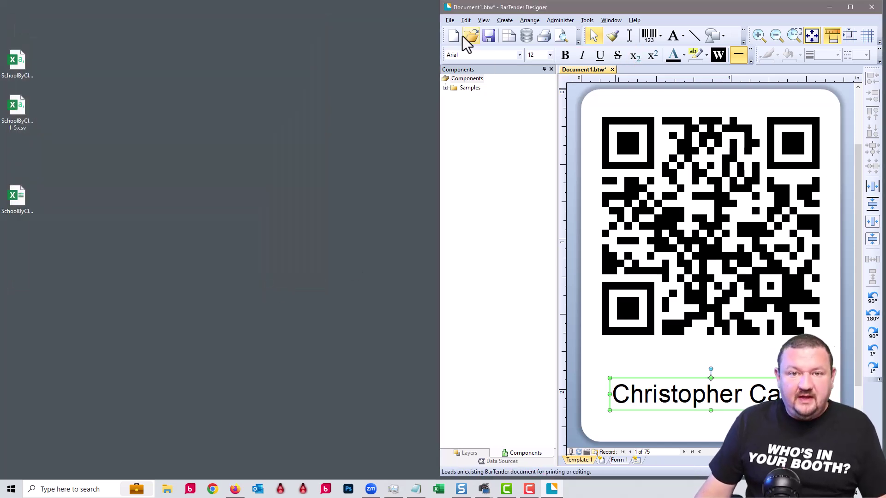
{"action": "left_click", "coordinate": [544, 36]}
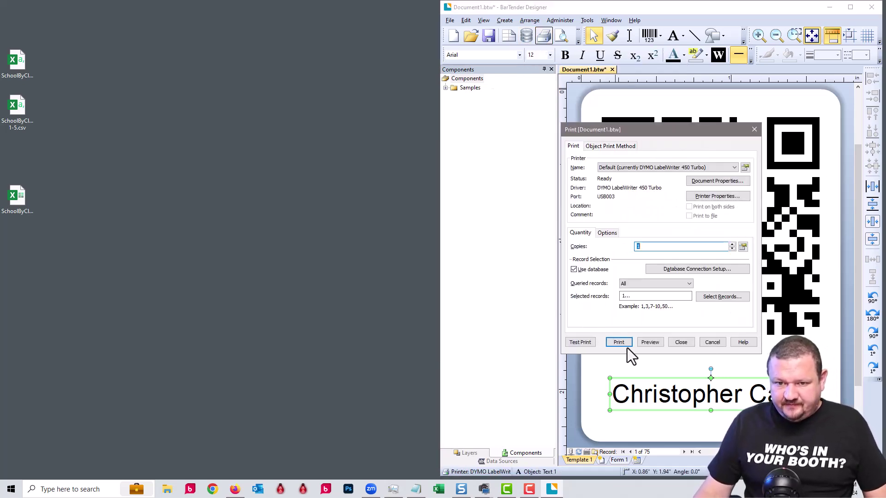
{"action": "left_click", "coordinate": [650, 343]}
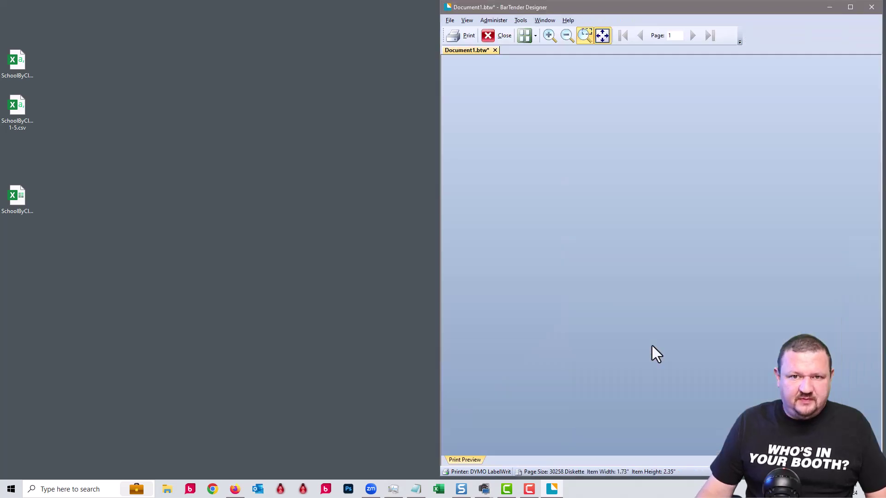
{"action": "left_click_drag", "start_coordinate": [738, 7], "coordinate": [561, 7]}
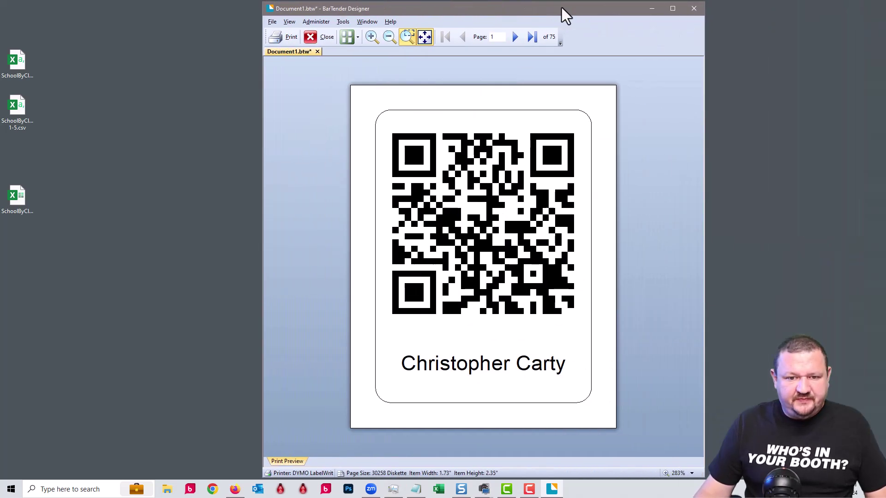
Page forward through six records to check each label shows a different name.
{"action": "left_click", "coordinate": [516, 36]}
{"action": "left_click", "coordinate": [516, 36]}
{"action": "left_click", "coordinate": [516, 37]}
{"action": "left_click", "coordinate": [515, 37]}
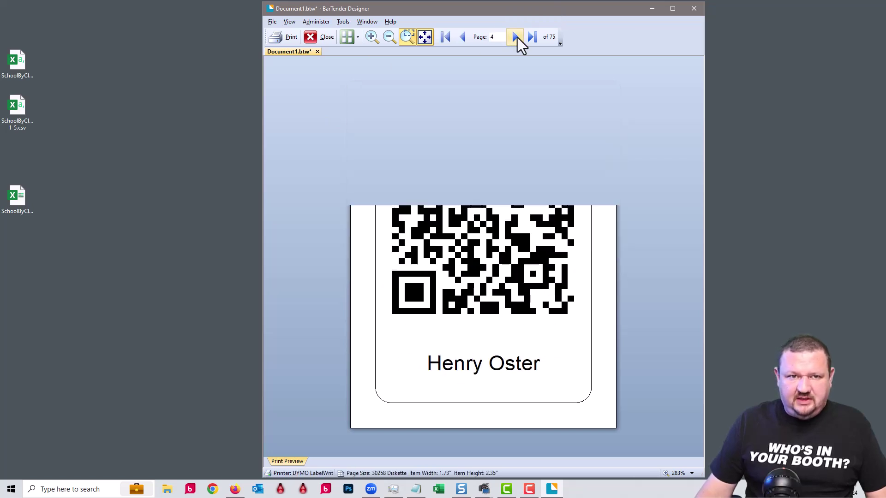
{"action": "left_click", "coordinate": [516, 37]}
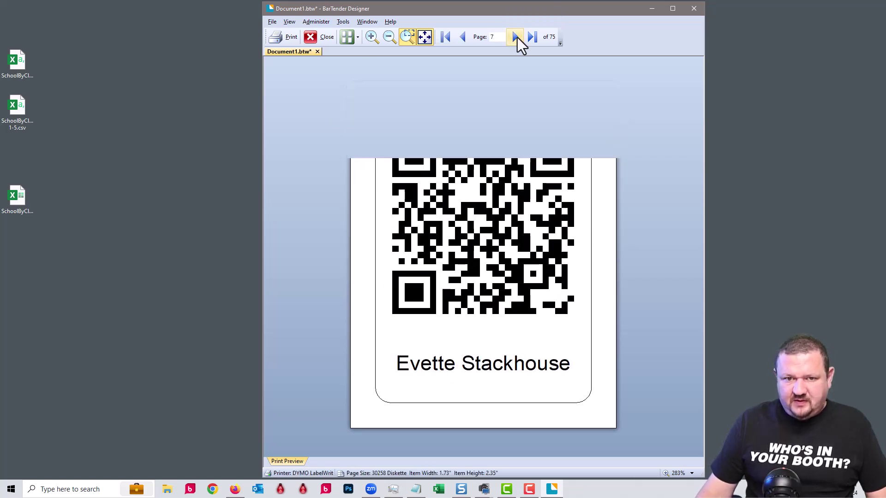
{"action": "left_click", "coordinate": [515, 37]}
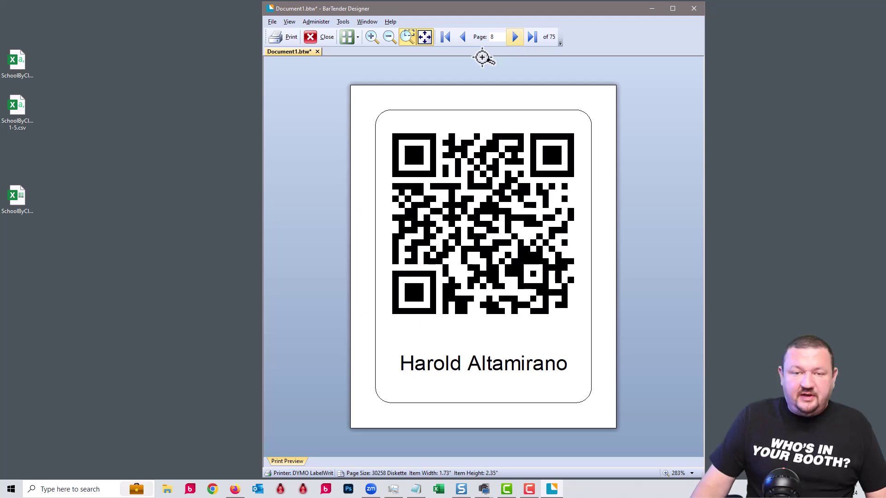
Print only records 1-5 from the preview.
{"action": "left_click", "coordinate": [283, 37]}
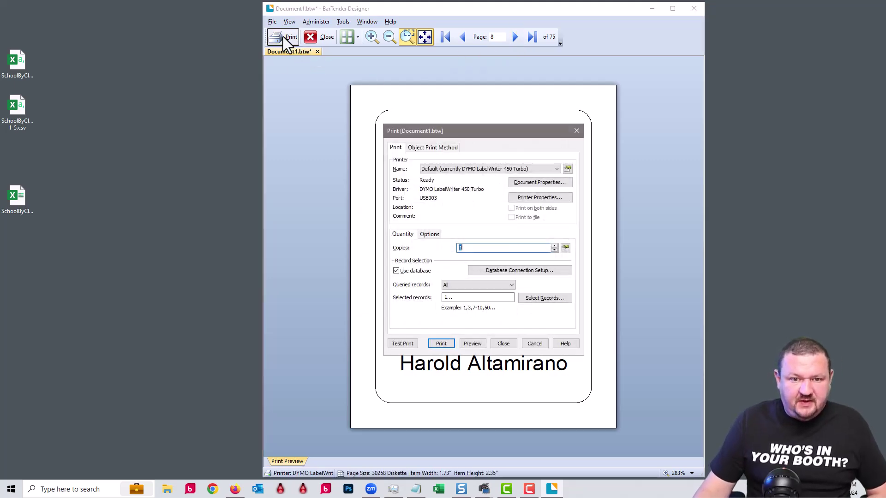
{"action": "left_click", "coordinate": [475, 299]}
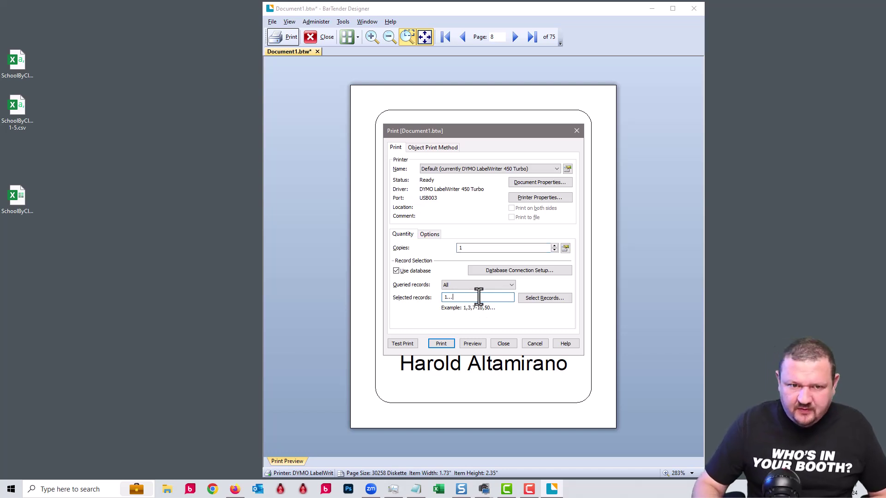
{"action": "key", "text": "BackSpace"}
{"action": "key", "text": "BackSpace"}
{"action": "key", "text": "BackSpace"}
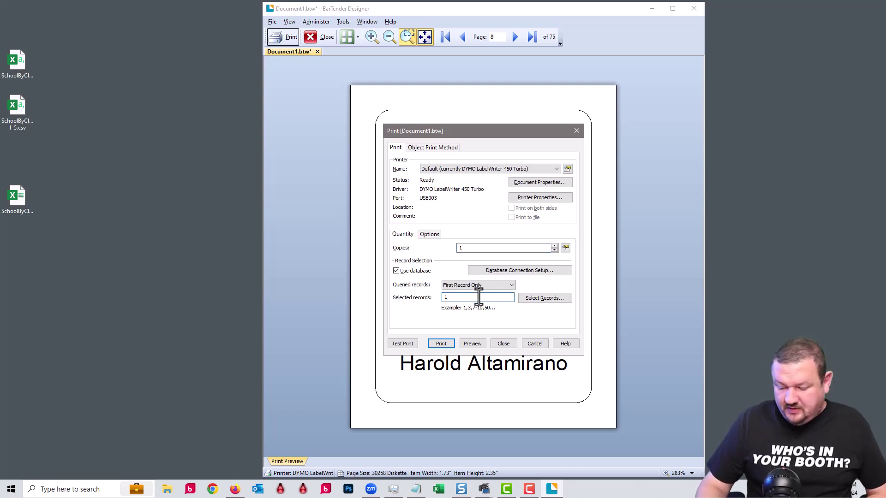
{"action": "type", "text": "-5"}
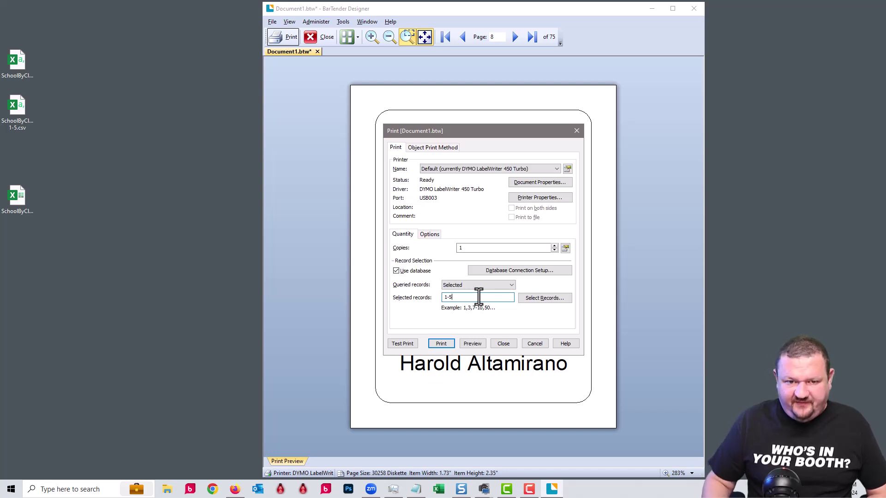
{"action": "left_click", "coordinate": [441, 344]}
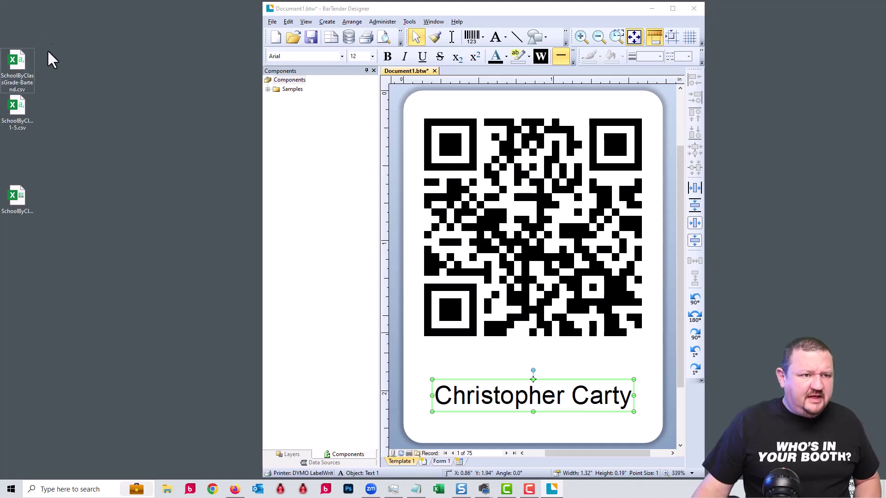
Box-select the three School CSV icons in the desktop's left column.
{"action": "left_click_drag", "start_coordinate": [47, 49], "coordinate": [12, 334]}
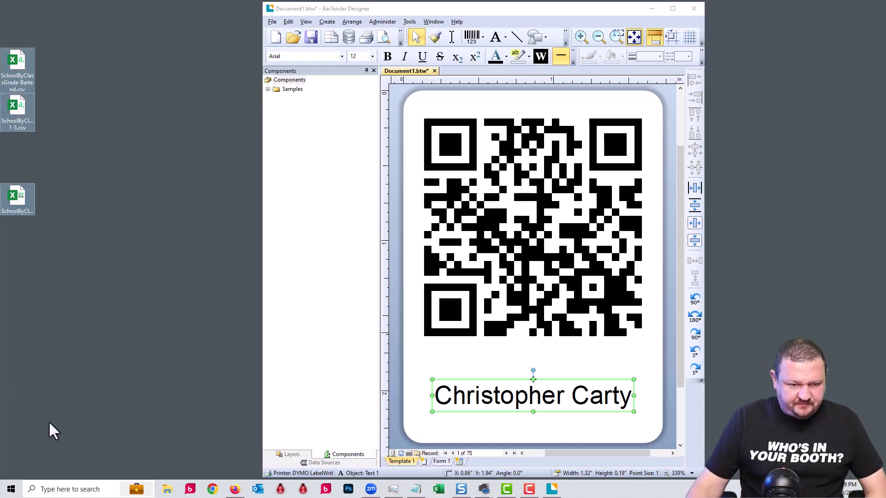
Launch Darkroom, open the photo library, and choose new > Add Photo Catalog.
{"action": "left_click", "coordinate": [303, 489]}
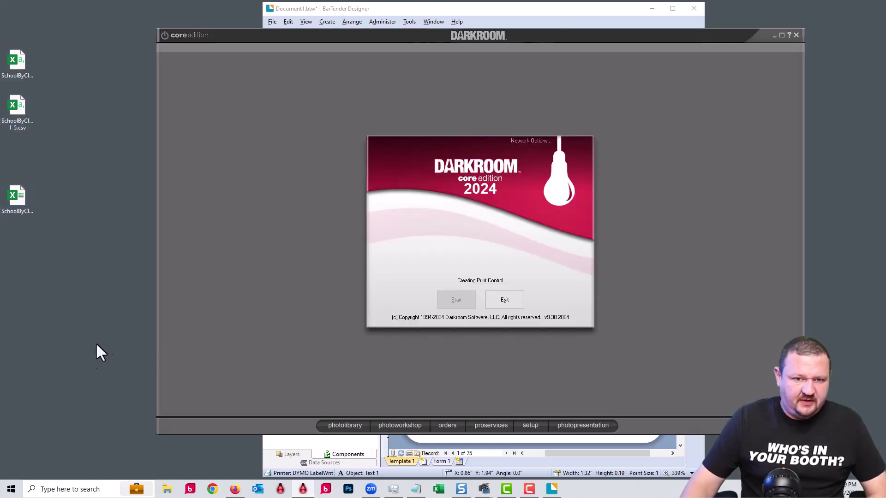
{"action": "left_click", "coordinate": [462, 304]}
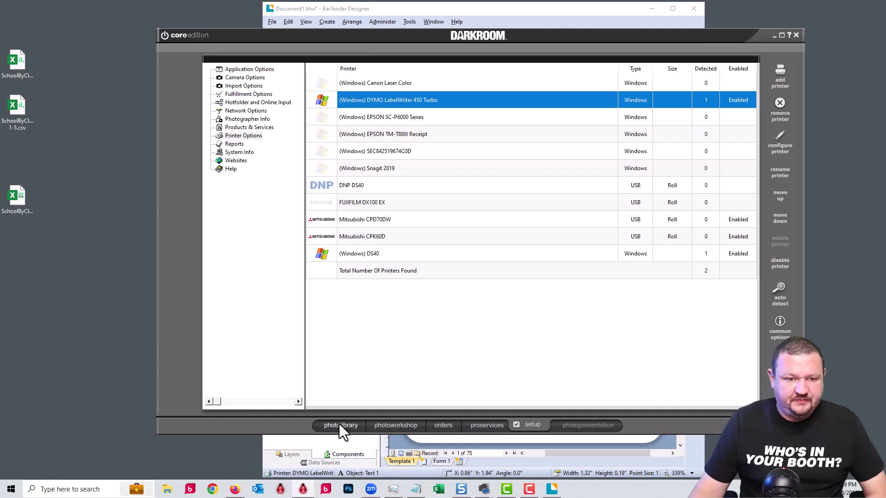
{"action": "left_click", "coordinate": [339, 424]}
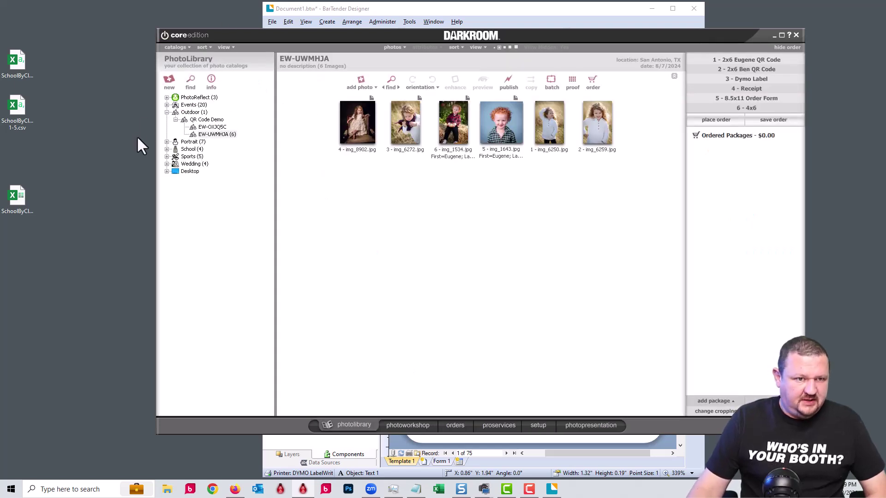
{"action": "left_click", "coordinate": [169, 82]}
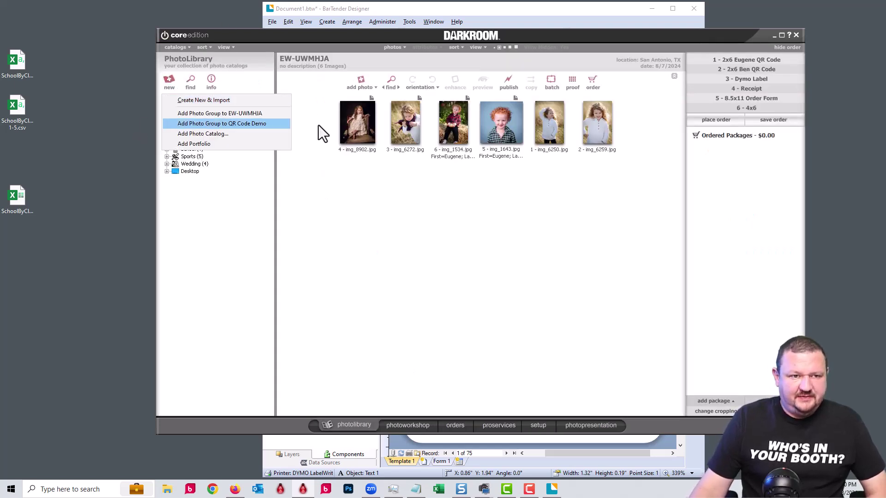
{"action": "left_click", "coordinate": [235, 134]}
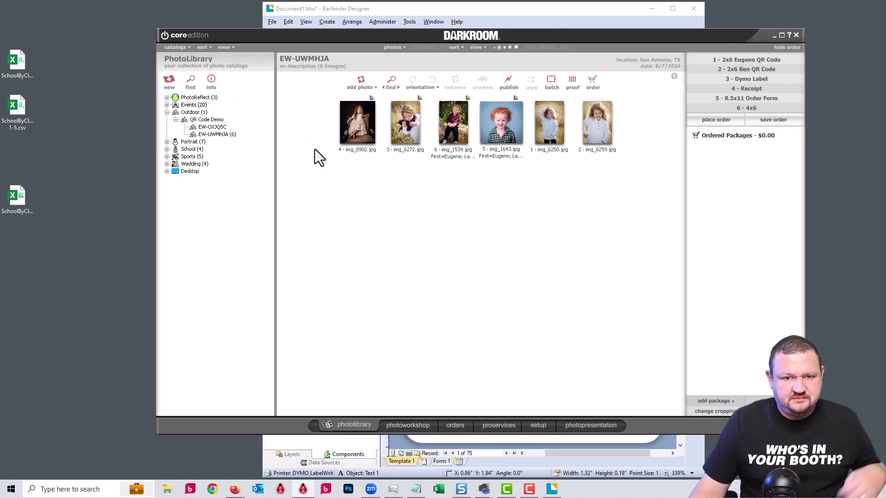
Create the 'Demo School' catalog with type Outdoor Adventure.
{"action": "left_click", "coordinate": [471, 158]}
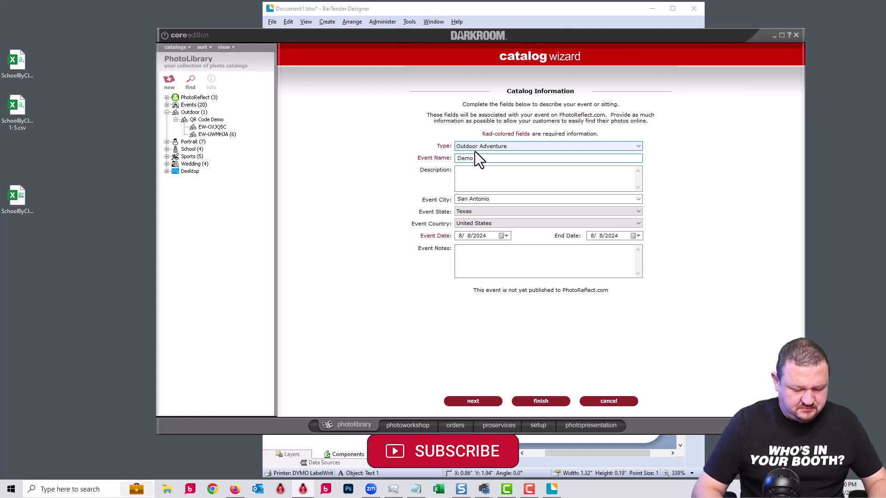
{"action": "type", "text": "Demo Schoo"}
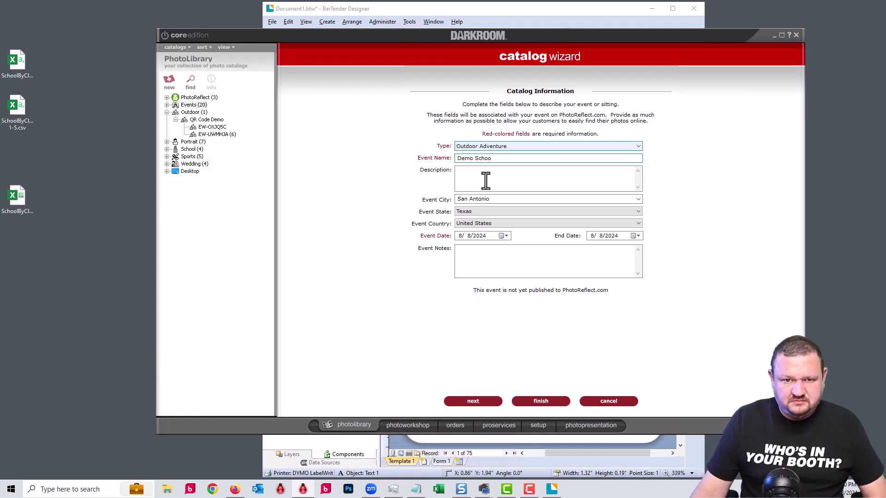
{"action": "type", "text": "l"}
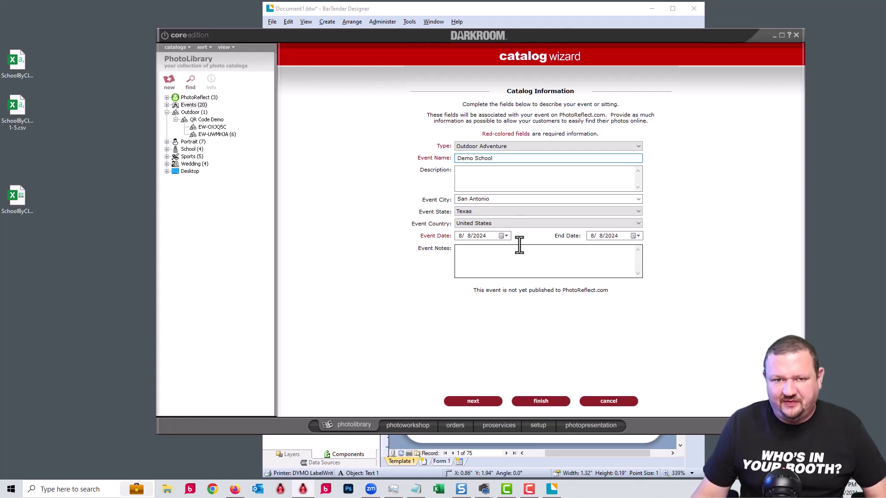
{"action": "left_click", "coordinate": [513, 146]}
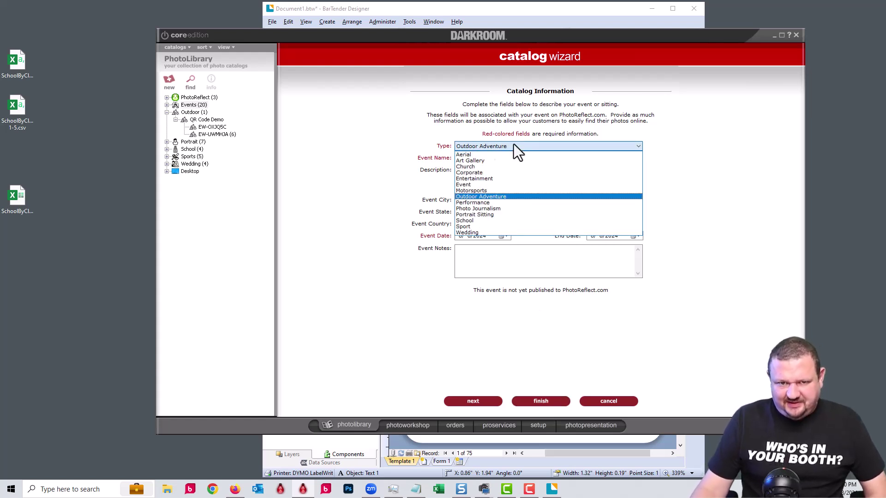
{"action": "left_click", "coordinate": [442, 314]}
{"action": "left_click", "coordinate": [539, 401]}
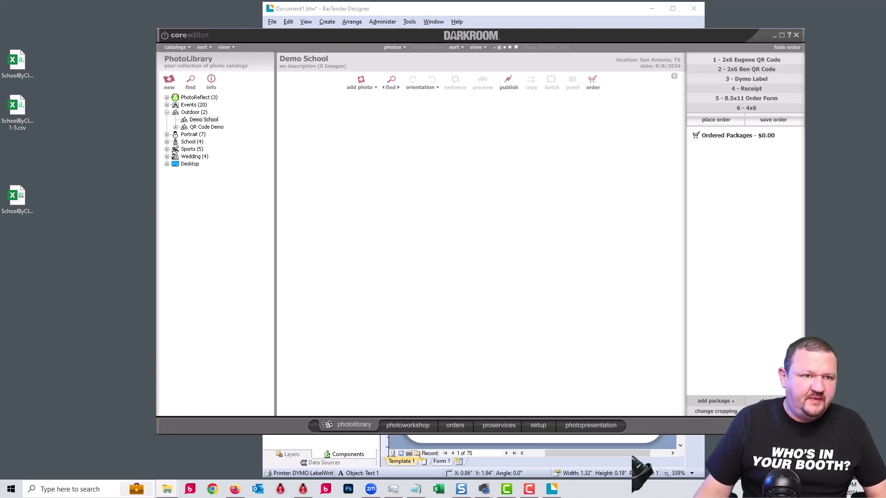
Switch to the photo workshop to view the captured img_0983, img_0986 and img_0983_01 portraits.
{"action": "left_click", "coordinate": [408, 425]}
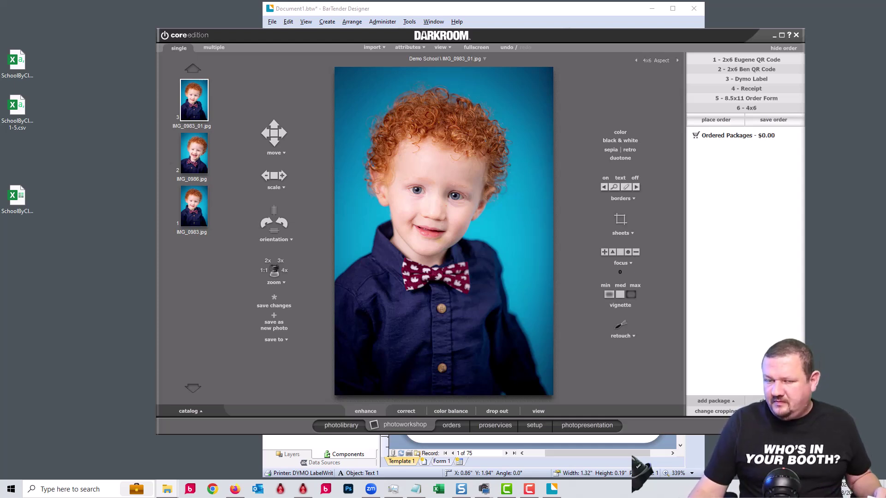
Bring Darkroom forward to receive four new captures, then view Demo School in the photo library.
{"action": "left_click", "coordinate": [608, 34]}
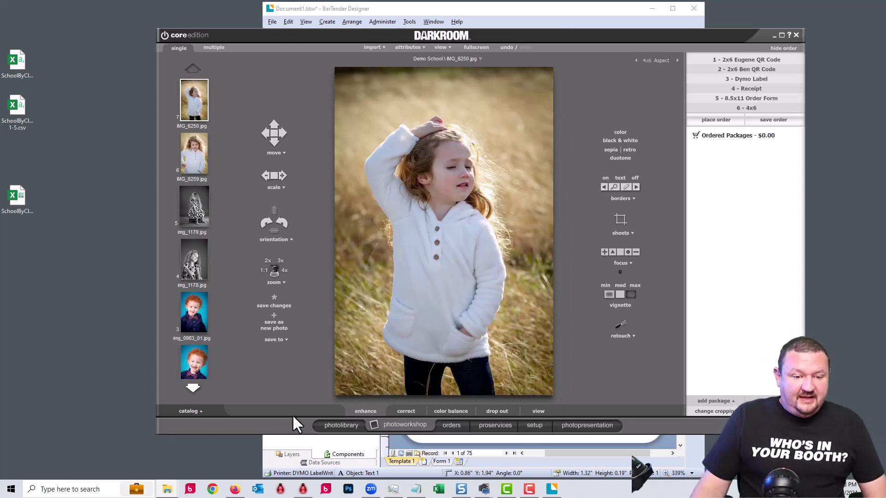
{"action": "left_click", "coordinate": [345, 424]}
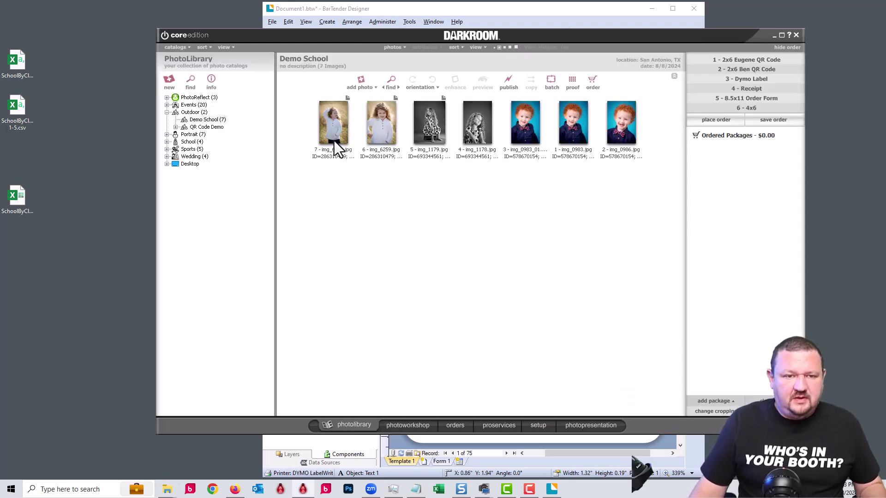
{"action": "left_click", "coordinate": [337, 145]}
{"action": "right_click", "coordinate": [337, 145]}
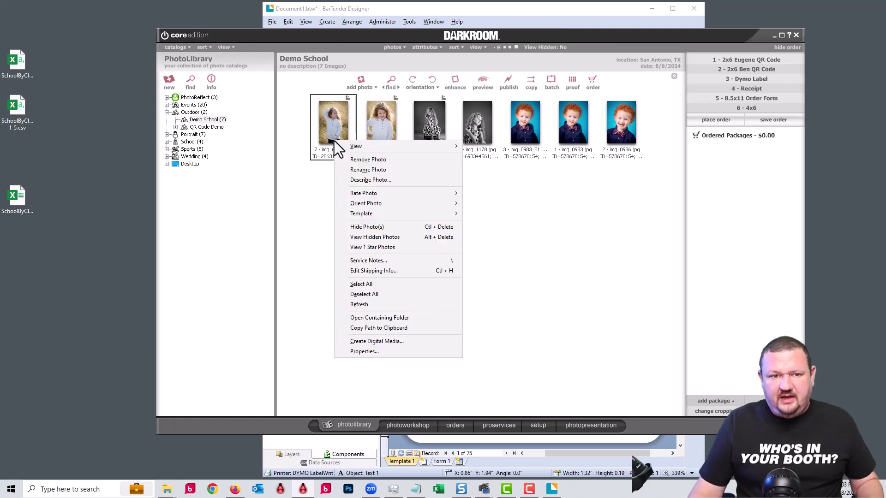
{"action": "left_click", "coordinate": [364, 351]}
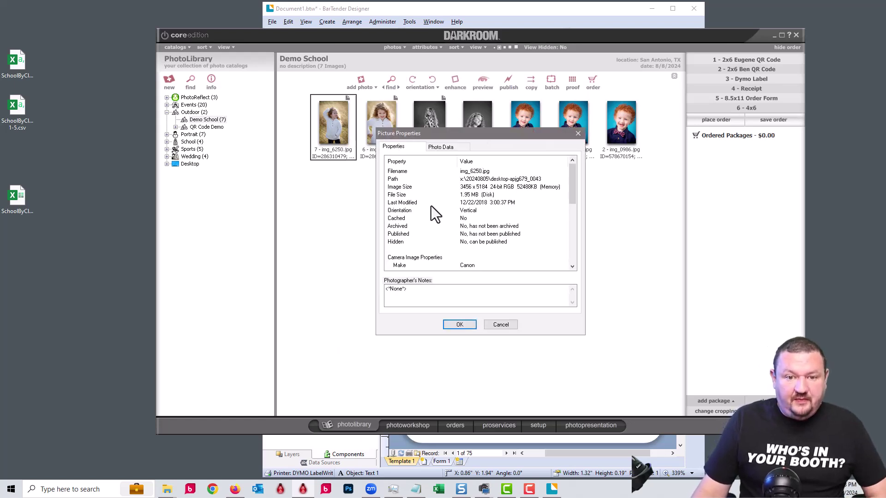
{"action": "scroll", "coordinate": [467, 215], "scroll_direction": "down", "scroll_amount": 5}
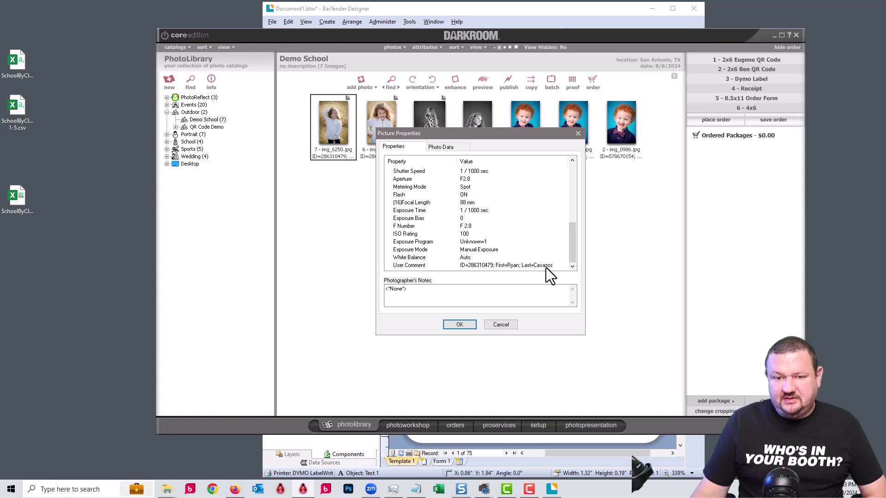
{"action": "left_click", "coordinate": [502, 326]}
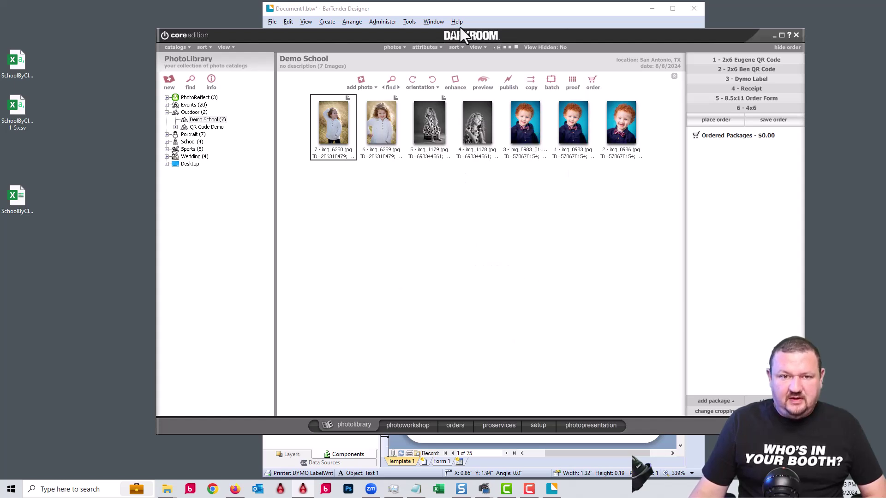
{"action": "right_click", "coordinate": [437, 127]}
{"action": "left_click", "coordinate": [491, 338]}
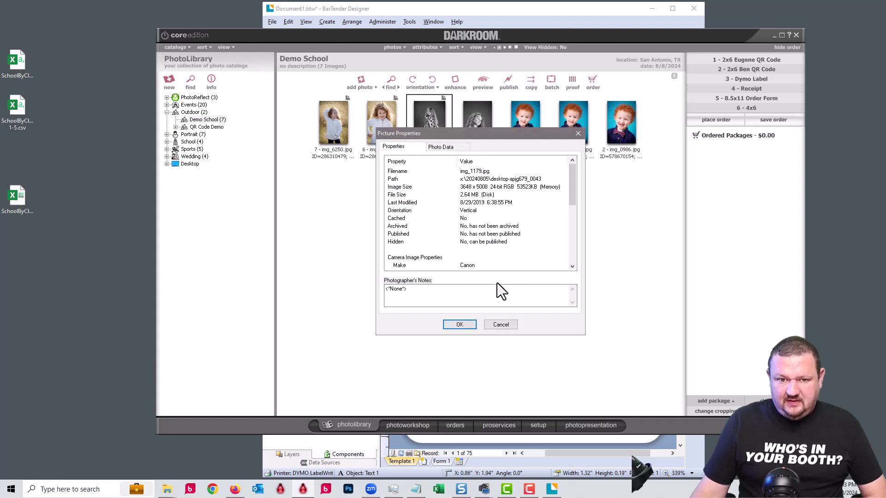
{"action": "scroll", "coordinate": [509, 223], "scroll_direction": "down", "scroll_amount": 5}
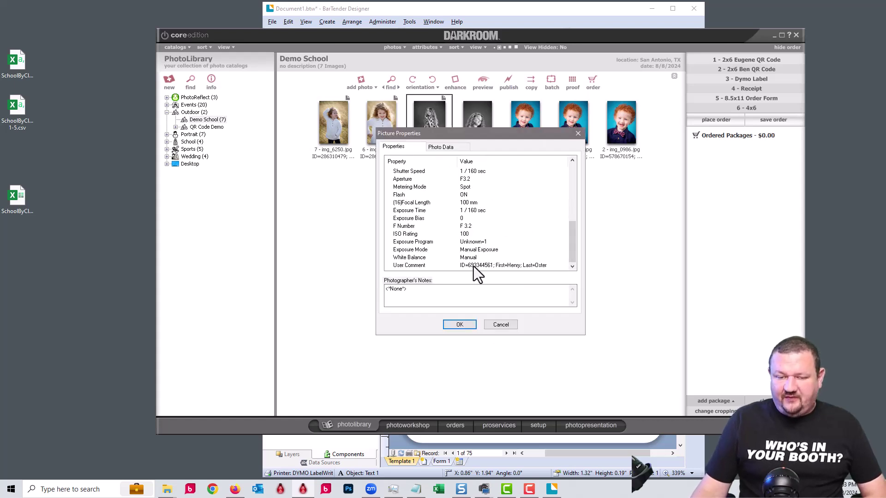
{"action": "left_click", "coordinate": [457, 326]}
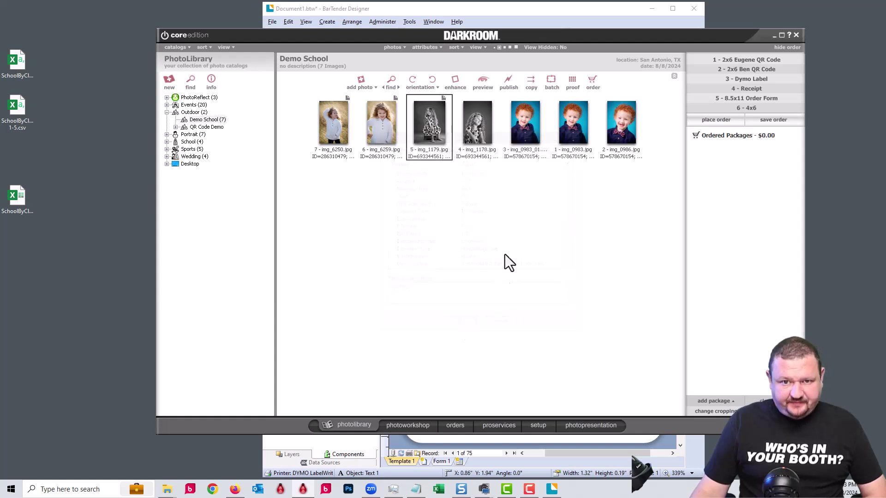
{"action": "left_click", "coordinate": [530, 136]}
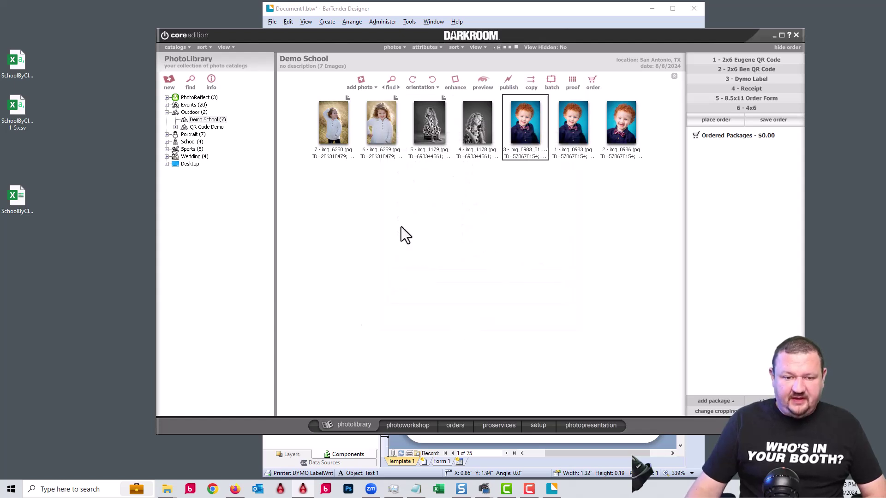
Apply the Baseball MVP border to img_0983_01 in the photo workshop.
{"action": "left_click", "coordinate": [391, 423]}
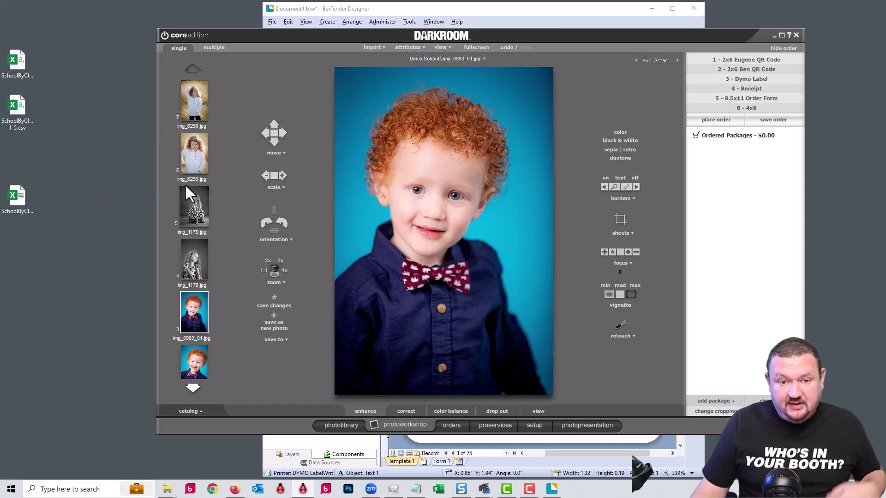
{"action": "left_click", "coordinate": [615, 186]}
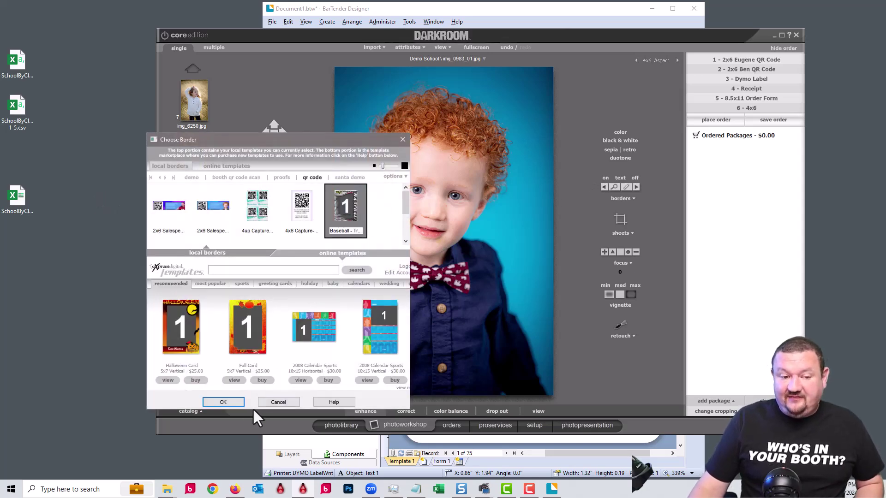
{"action": "left_click", "coordinate": [231, 404]}
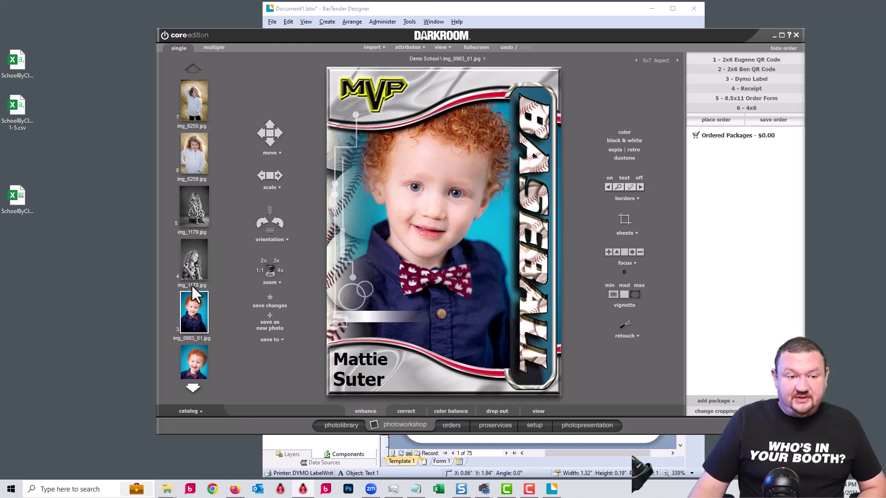
Check img_1178, img_6259 and img_0986 in the baseball card with their tagged names.
{"action": "left_click", "coordinate": [192, 272]}
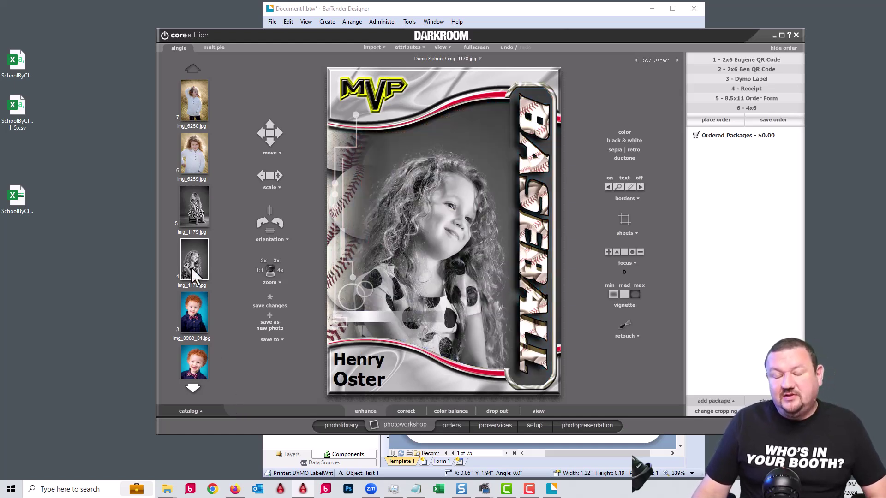
{"action": "left_click", "coordinate": [191, 162]}
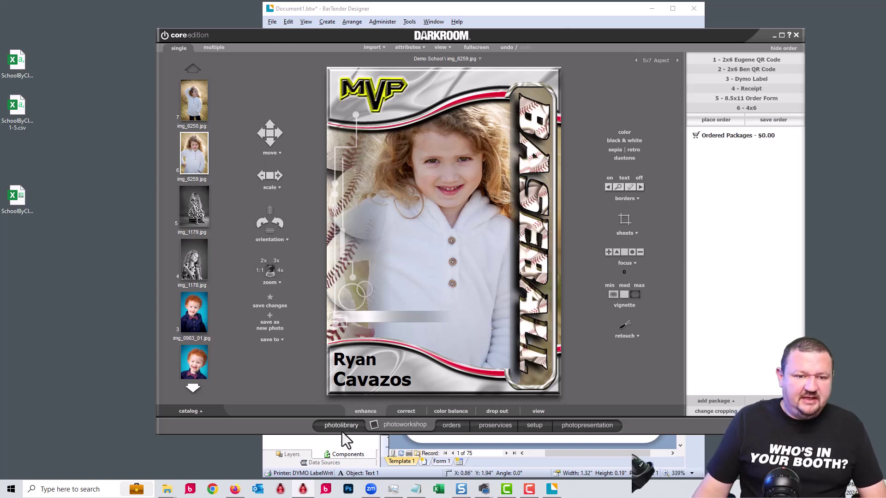
{"action": "left_click", "coordinate": [185, 354]}
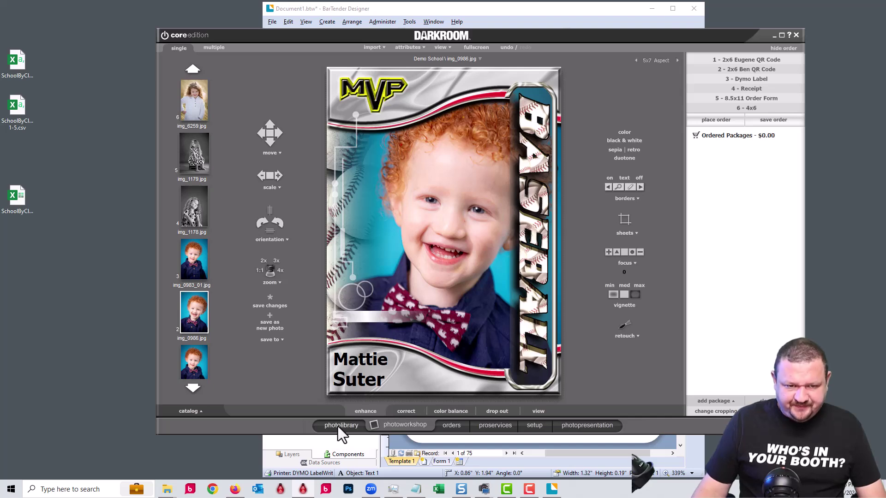
Back in the photo library, run Find Photos on a child's partial first name.
{"action": "left_click", "coordinate": [341, 425]}
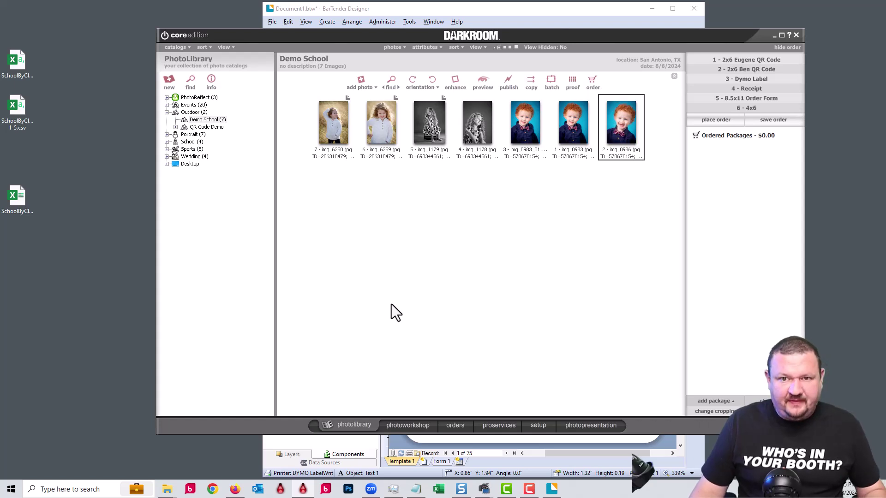
{"action": "key", "text": "ctrl+f"}
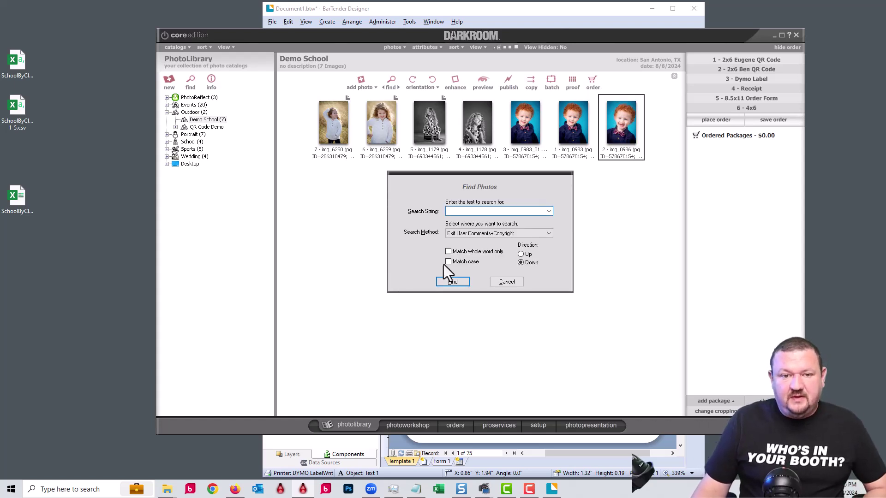
{"action": "left_click", "coordinate": [459, 211]}
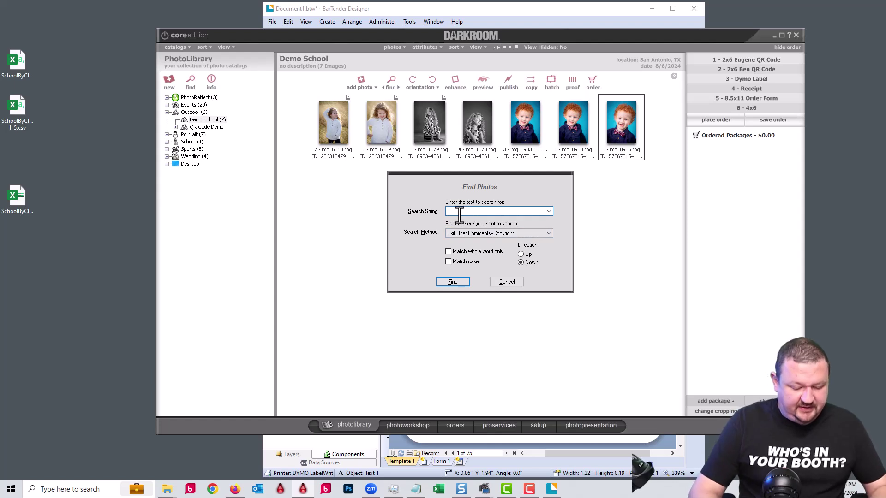
{"action": "type", "text": "ryan"}
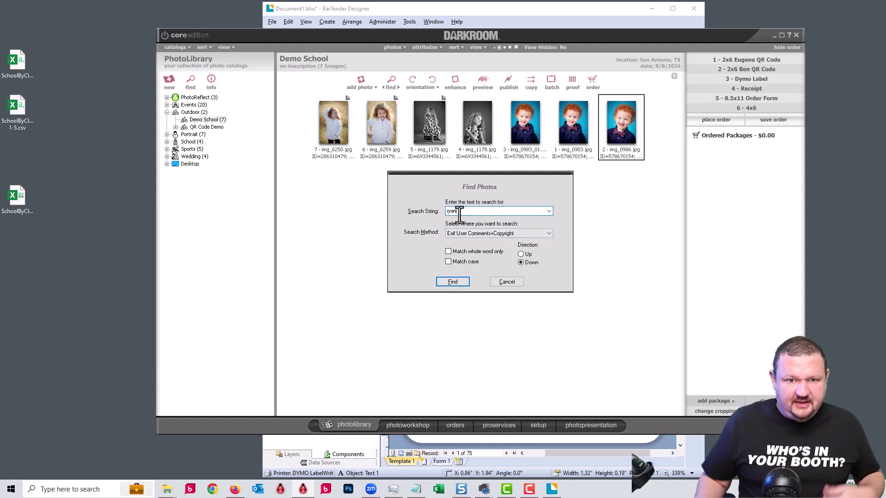
{"action": "left_click", "coordinate": [458, 284]}
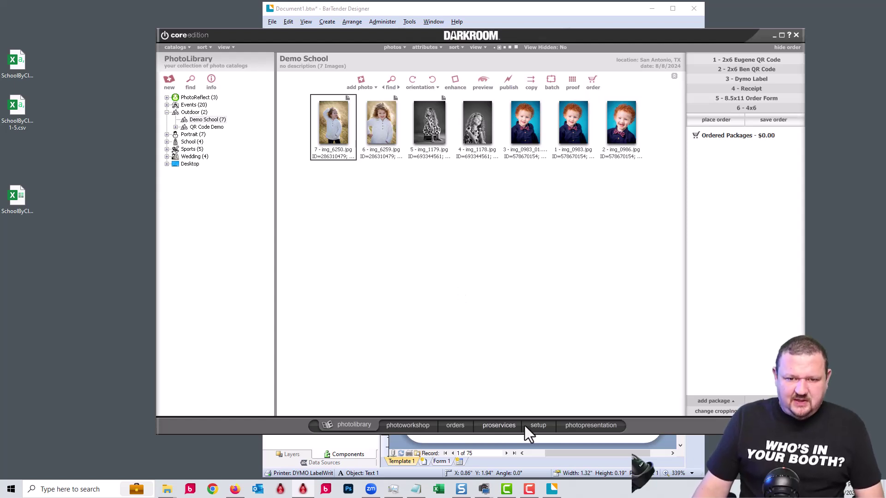
Search the photo presentation by another child's first name, then open the girl-on-stool portrait.
{"action": "left_click", "coordinate": [591, 425]}
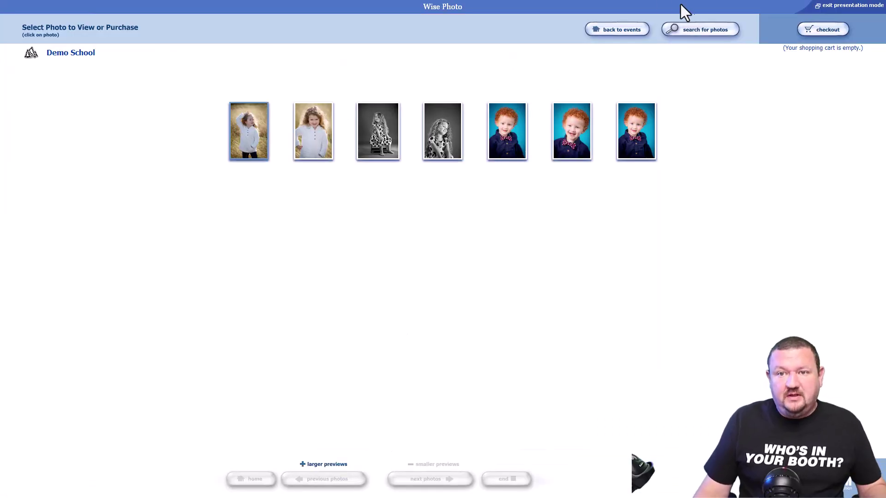
{"action": "left_click", "coordinate": [696, 31]}
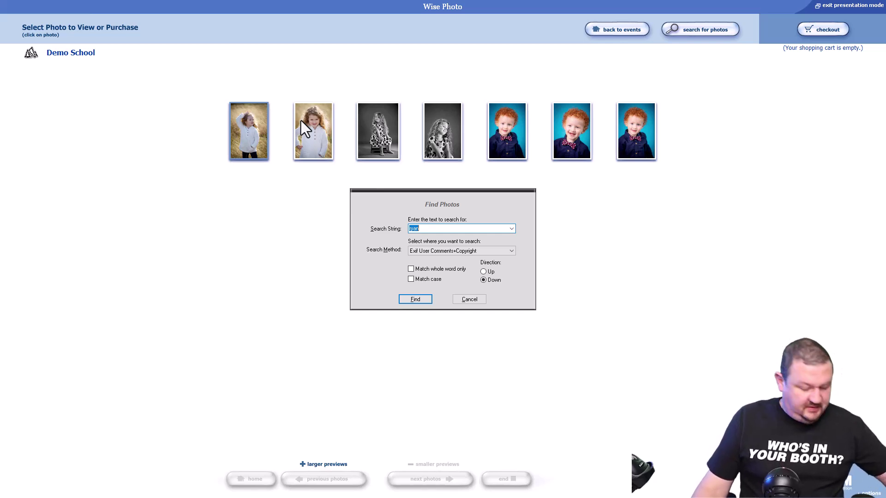
{"action": "type", "text": "henry"}
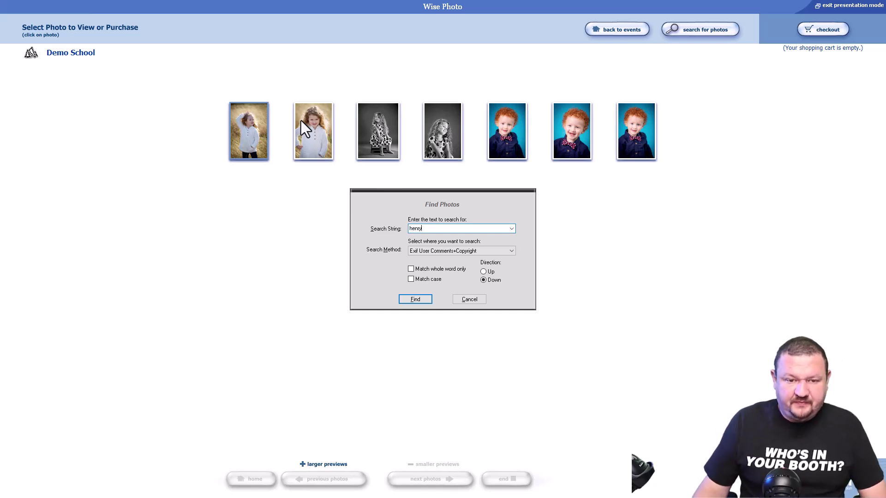
{"action": "left_click", "coordinate": [414, 299]}
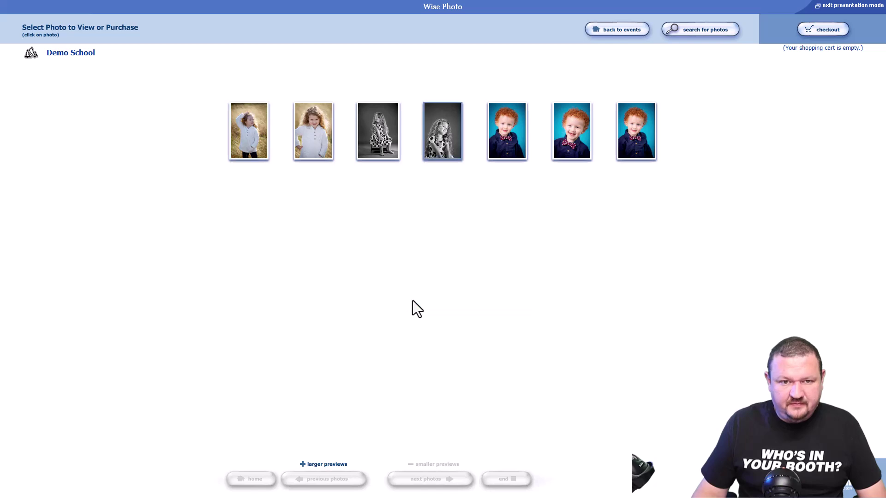
{"action": "left_click", "coordinate": [387, 129]}
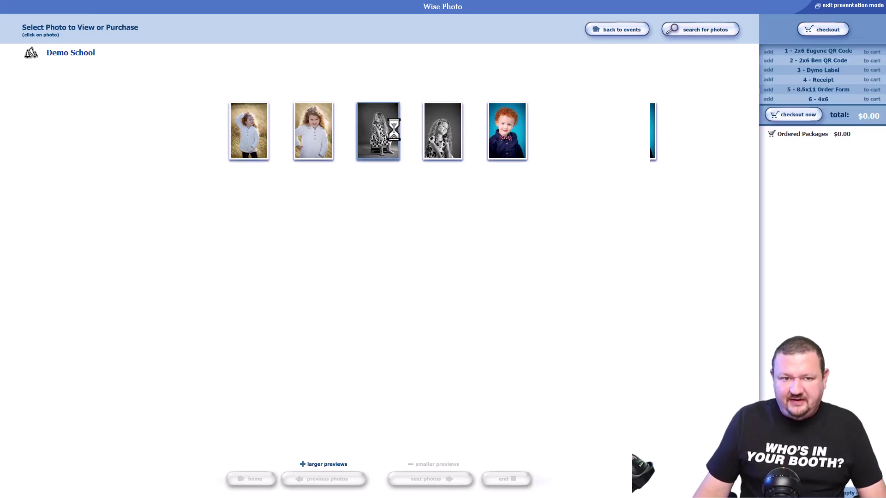